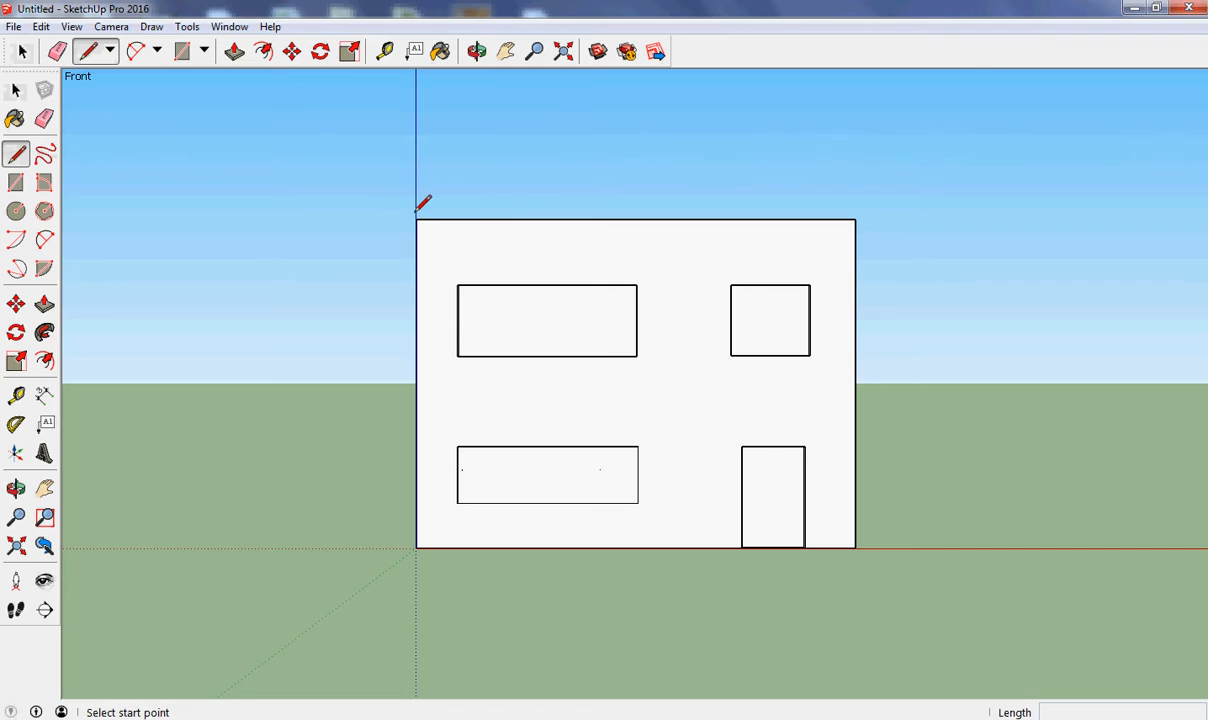
Draw a gable above the front wall with a 1.58 m centre line and two 4.30 m slopes, and erase the centre line
left_click(635, 218)
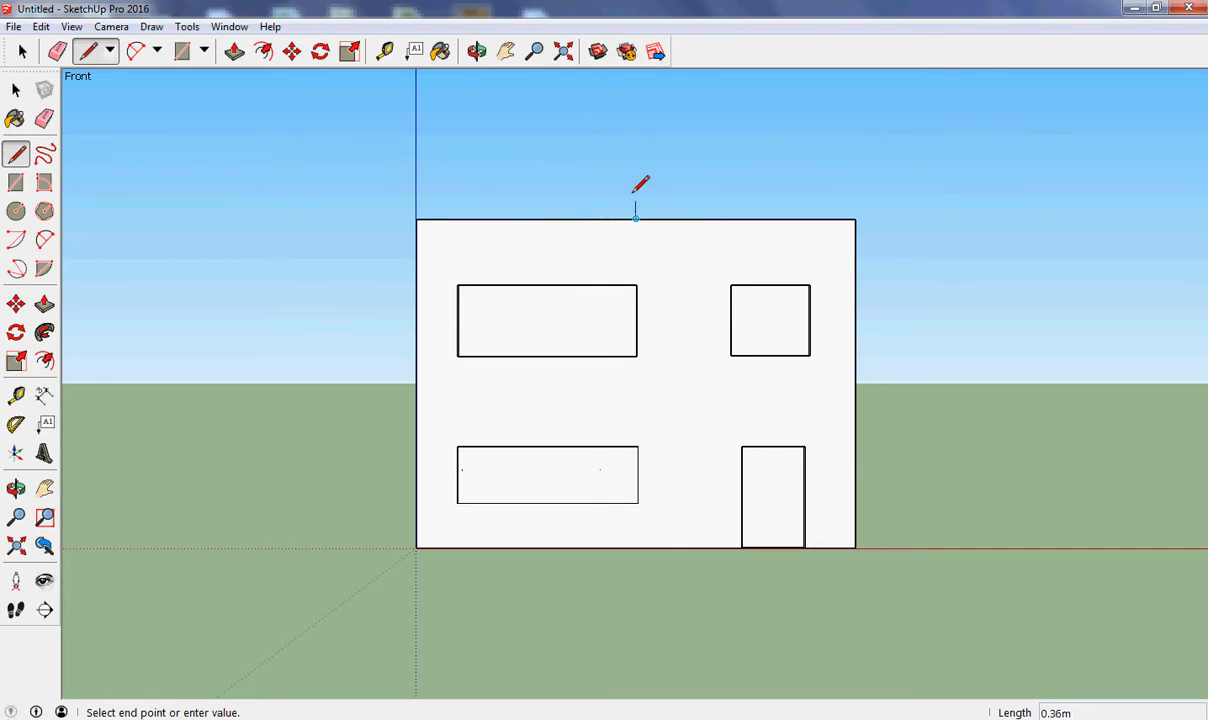
left_click(635, 130)
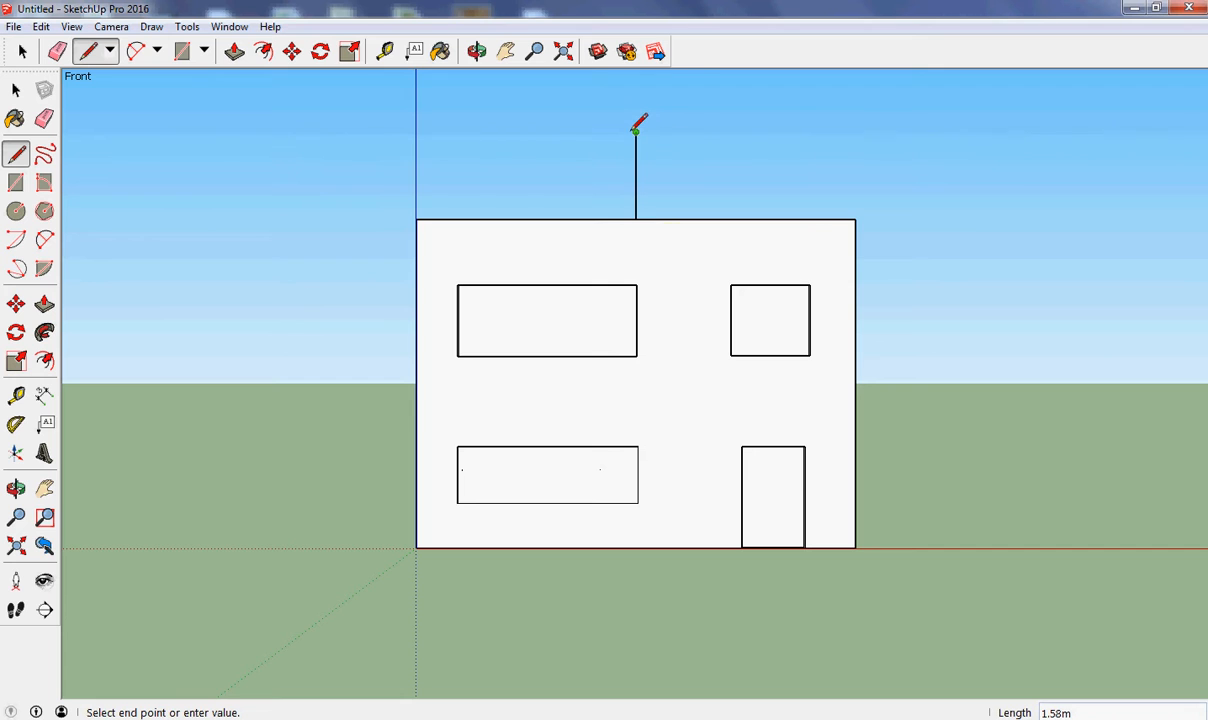
left_click(416, 217)
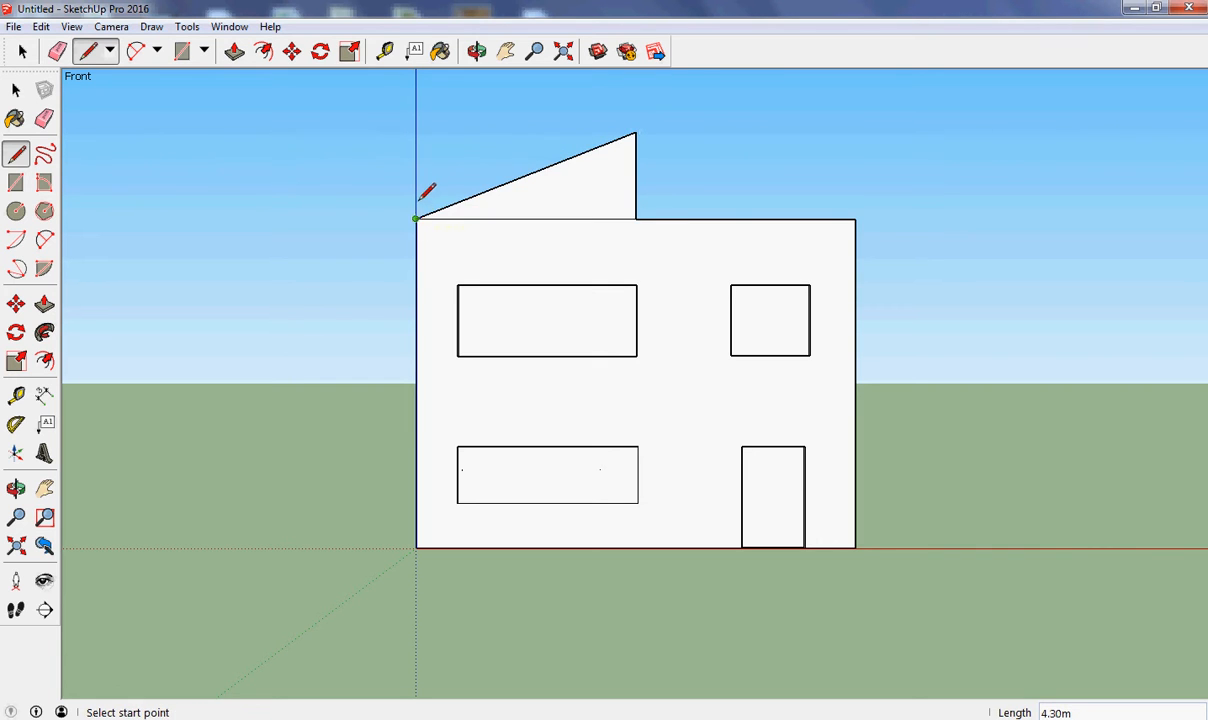
left_click(635, 131)
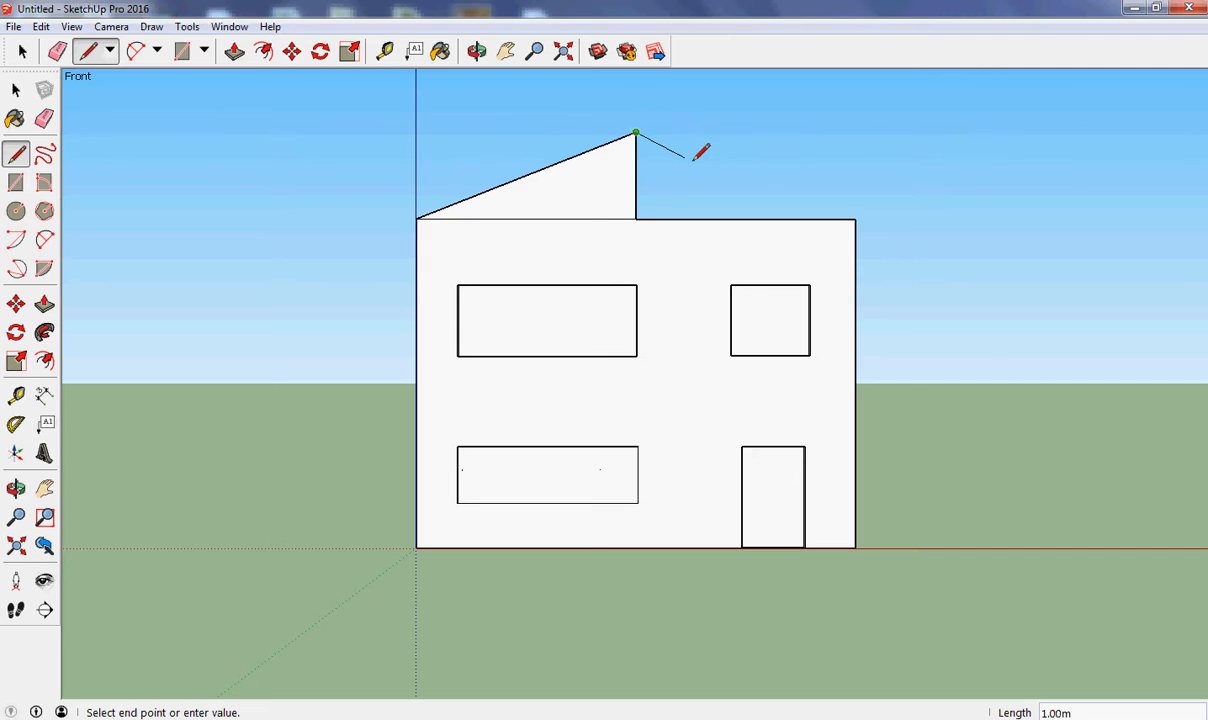
left_click(856, 218)
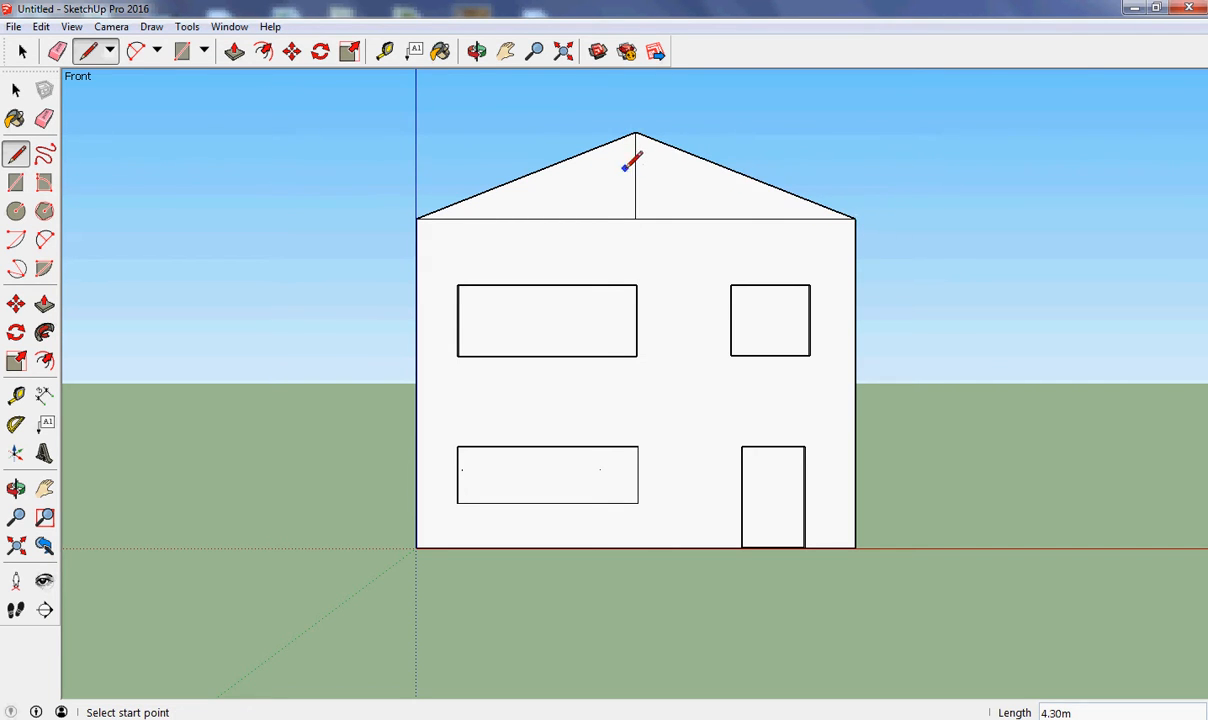
left_click(44, 119)
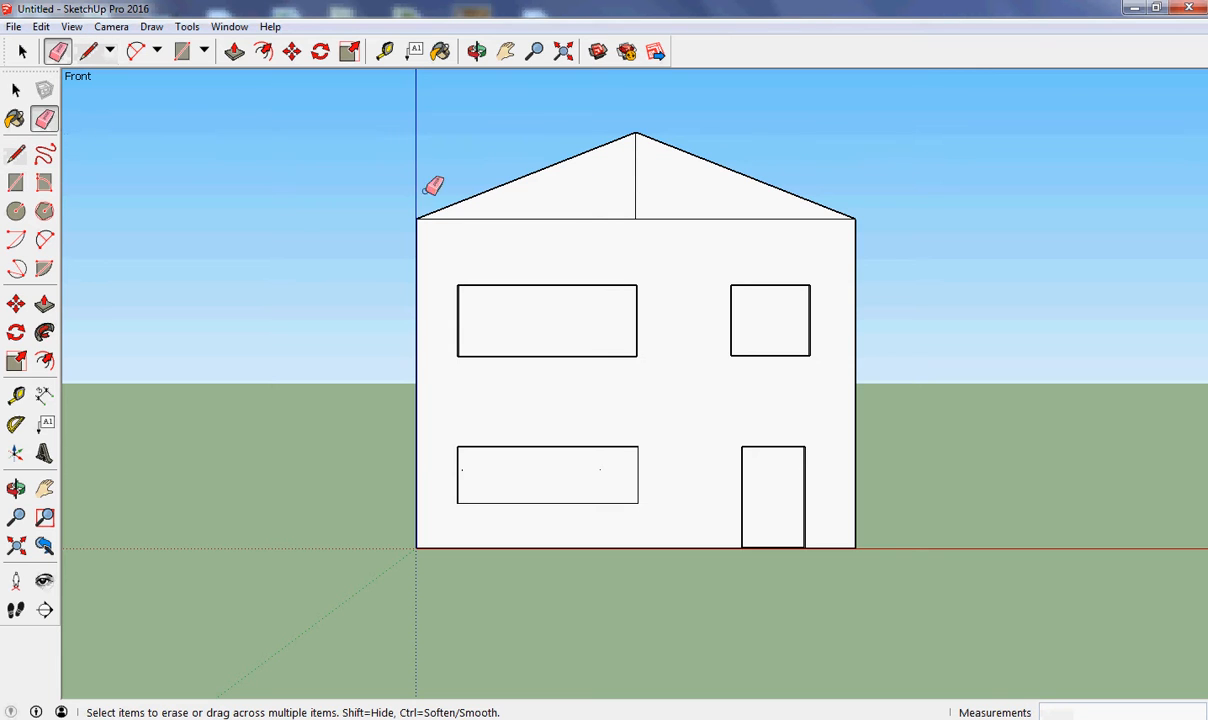
left_click(636, 195)
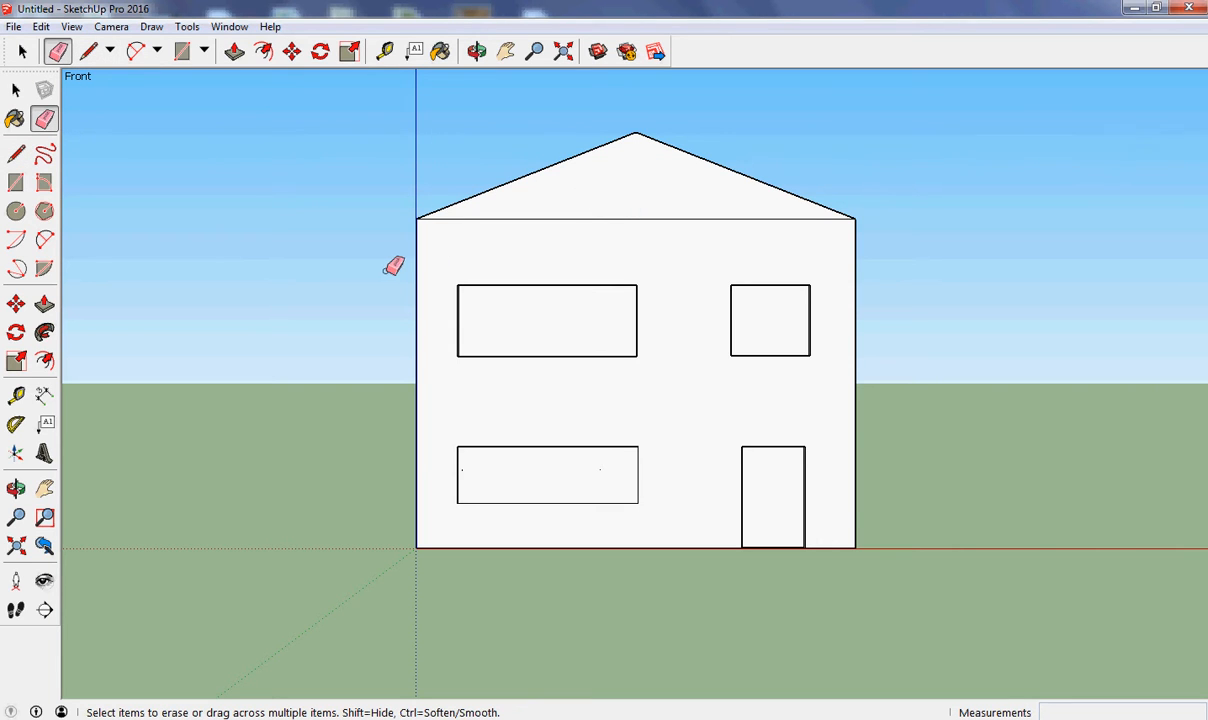
Show the house in isometric view and push the front gable face back 10 m along the whole roof
left_click(111, 26)
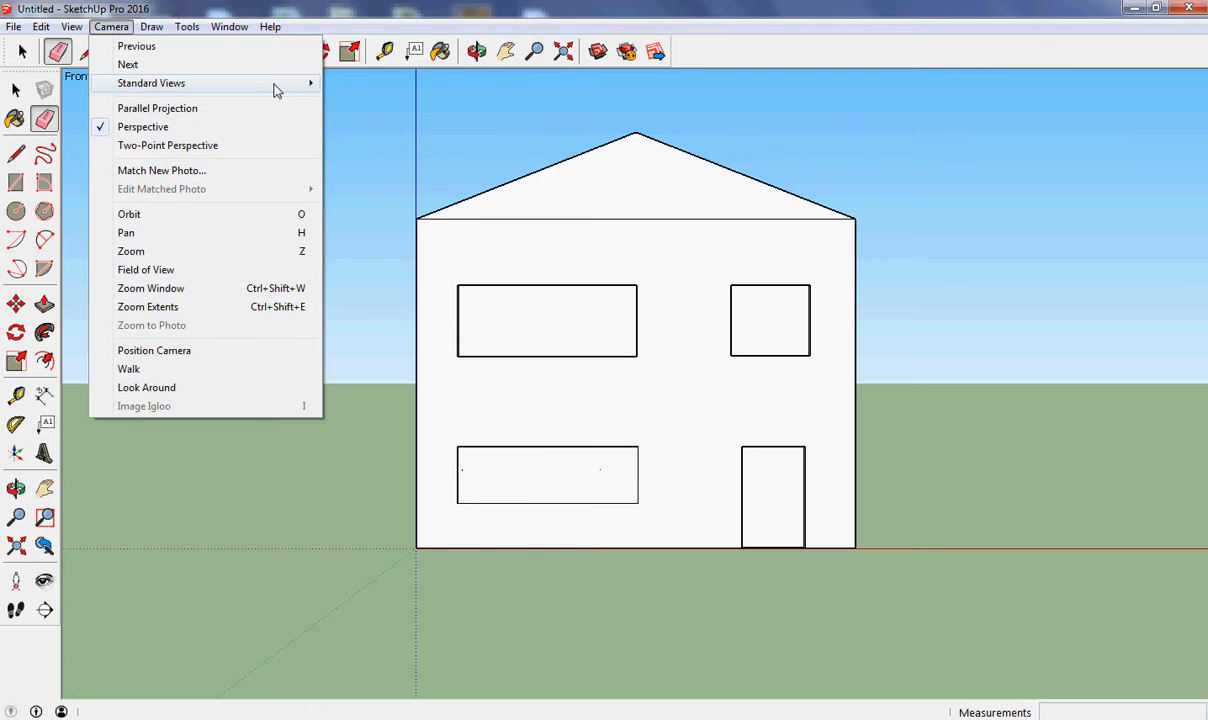
mouse_move(272, 86)
left_click(408, 200)
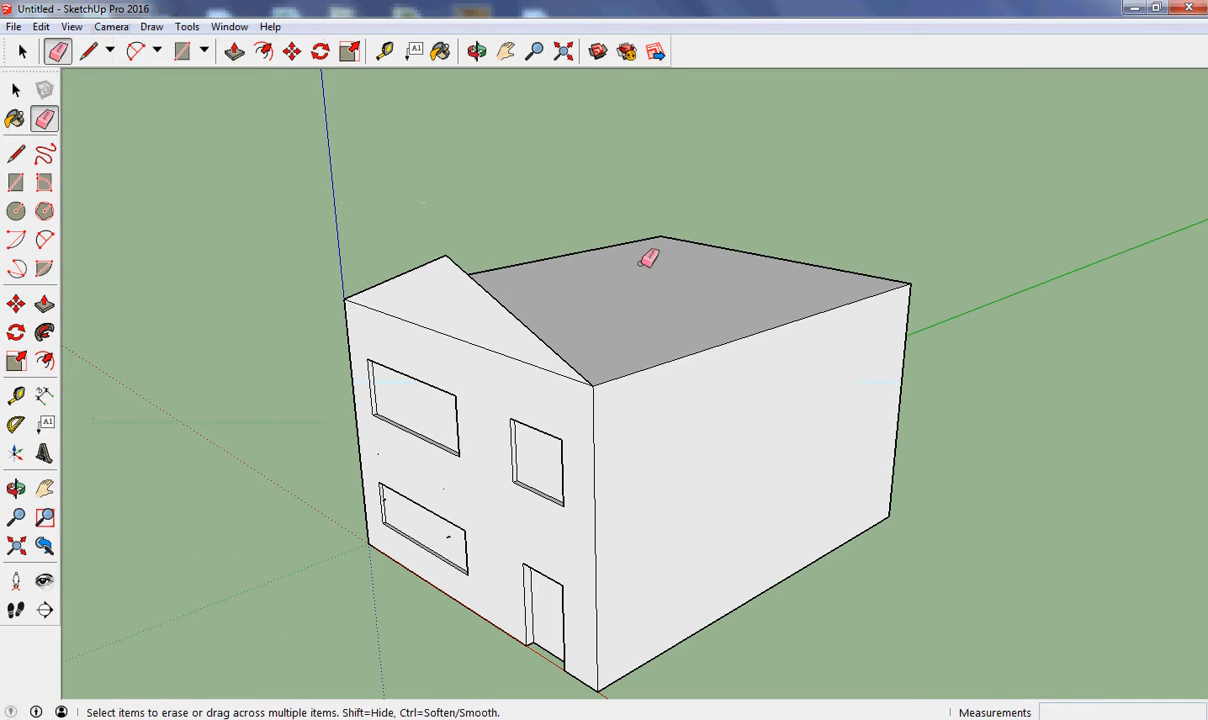
left_click(44, 303)
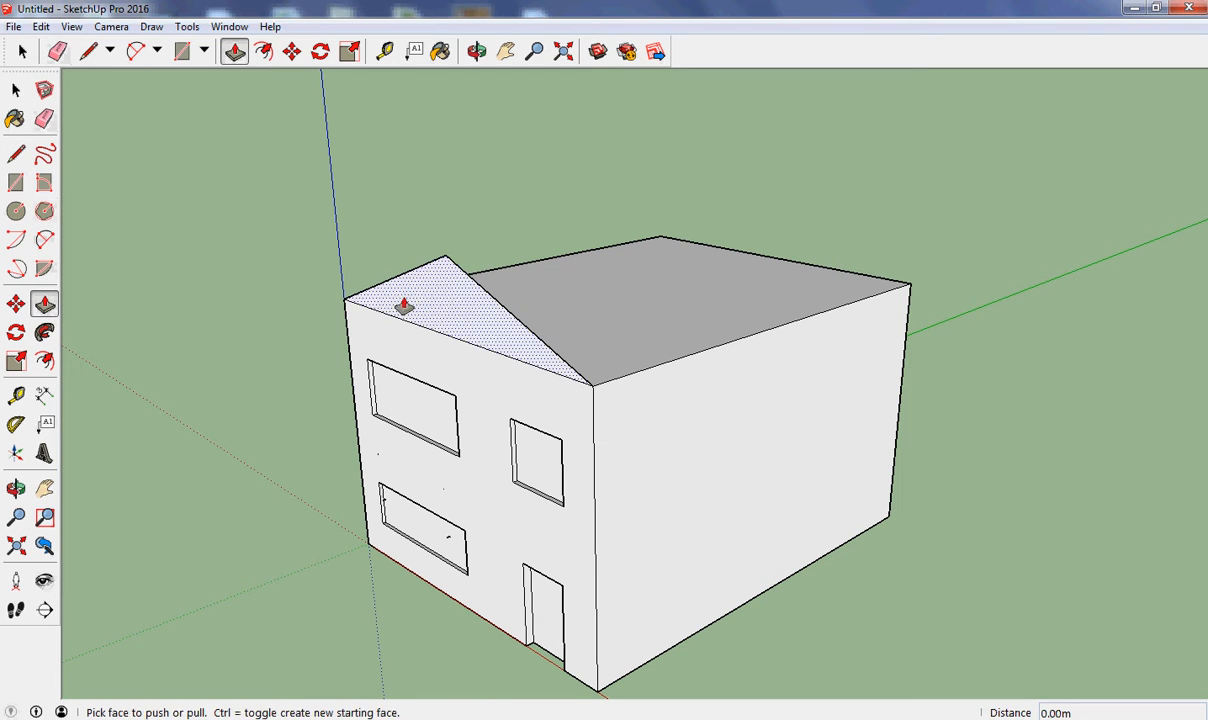
left_click(440, 265)
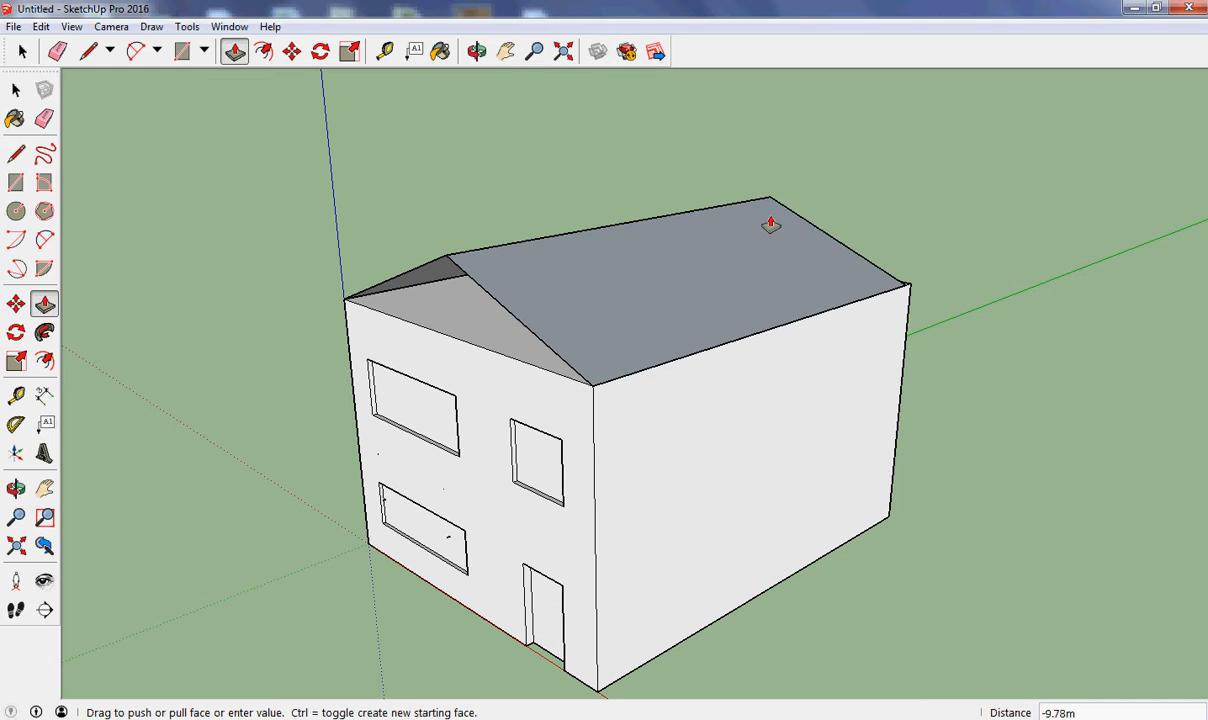
left_click(775, 222)
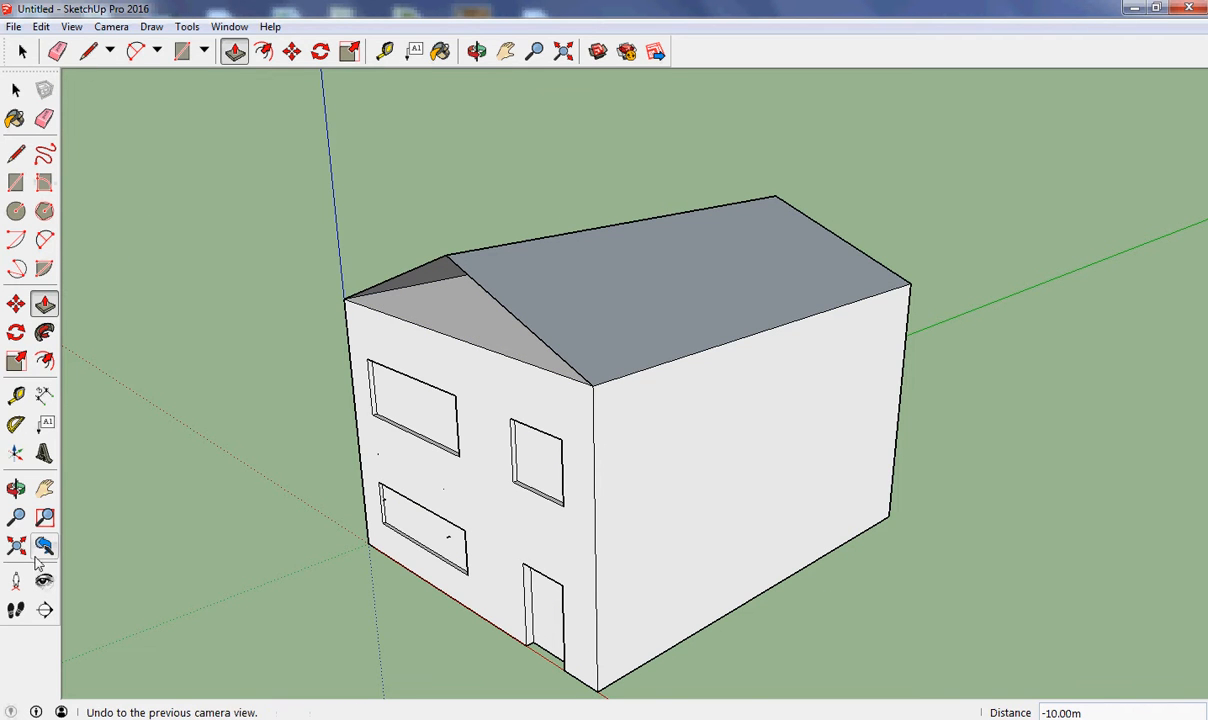
Undo the push/pull of the gable face
left_click(16, 488)
left_click_drag(339, 435, 521, 410)
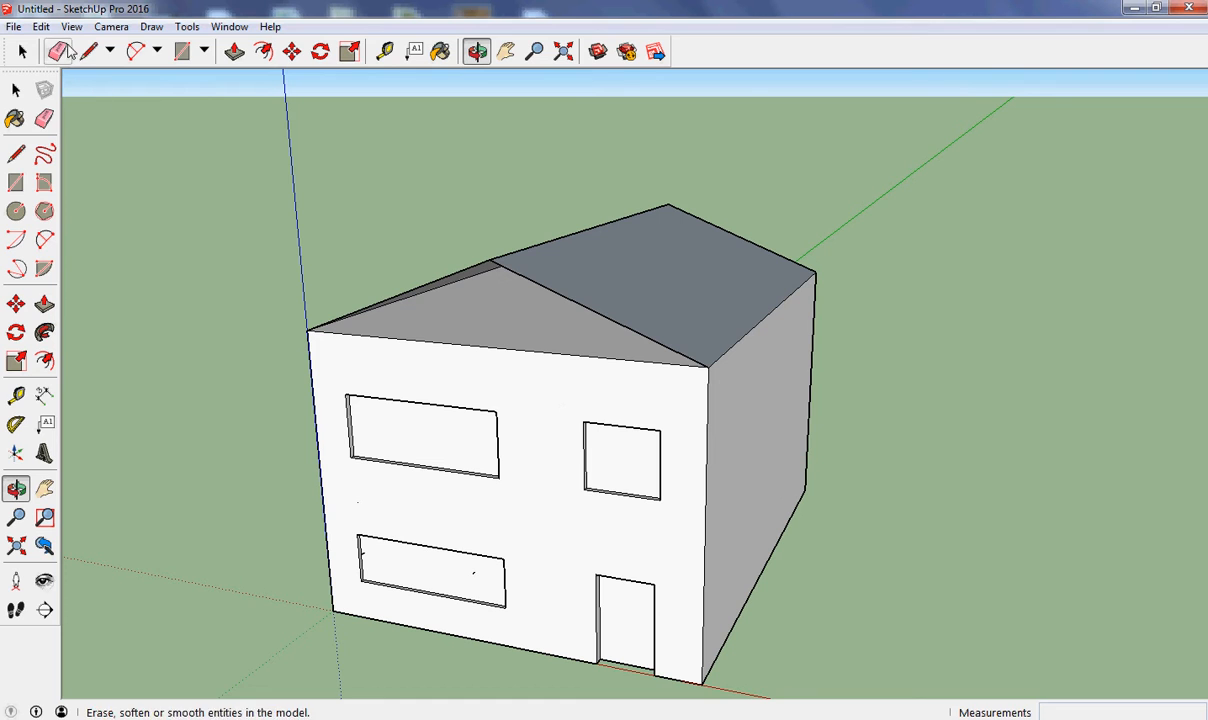
left_click(14, 26)
mouse_move(43, 33)
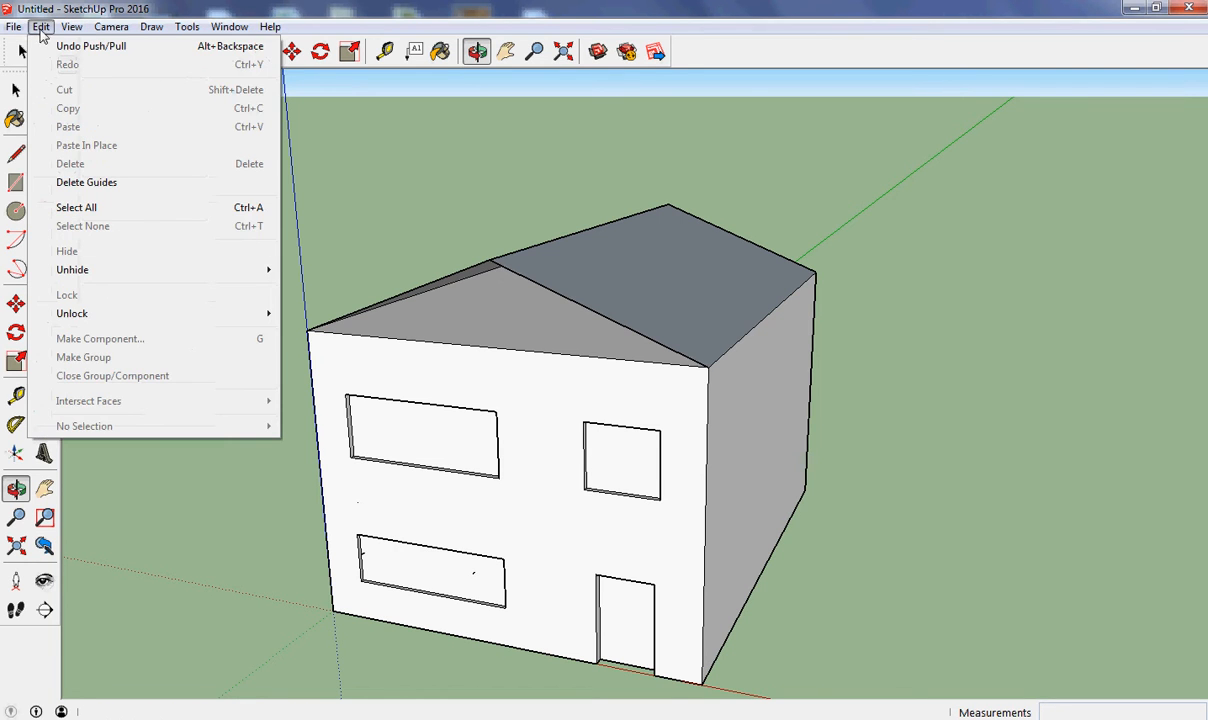
left_click(90, 46)
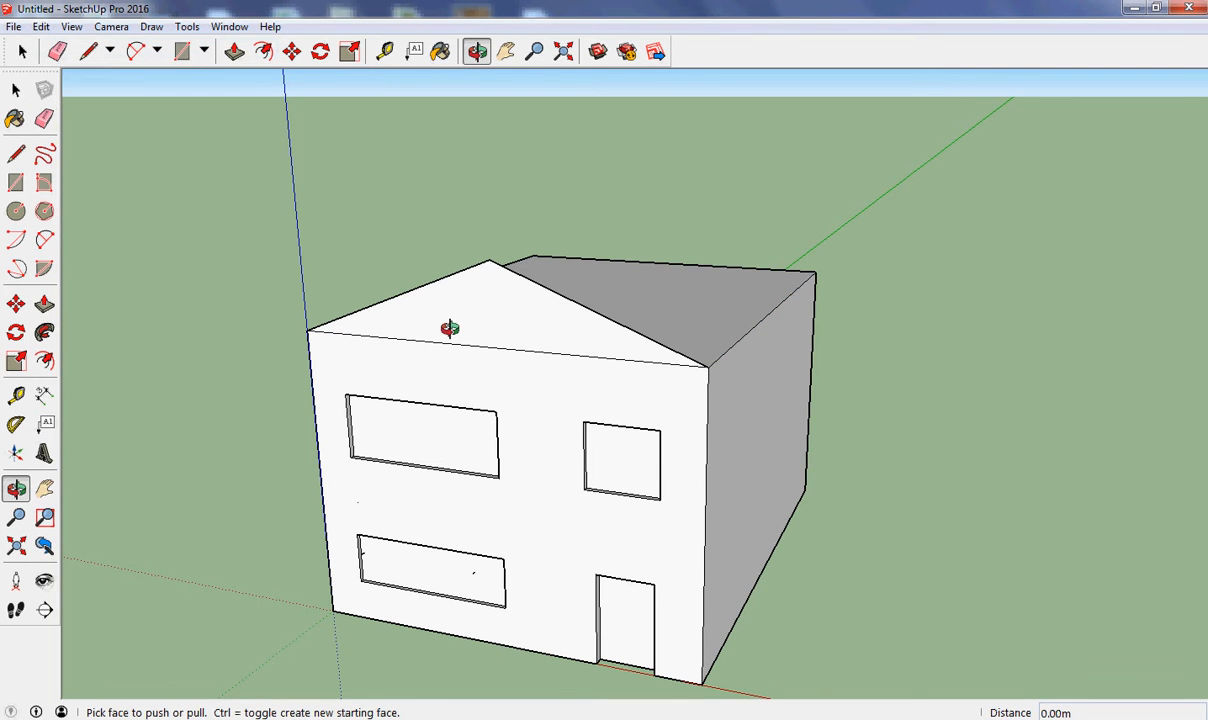
Draw an 8 m line along the gable's base between the two upper corners of the front wall
left_click(15, 153)
left_click(309, 329)
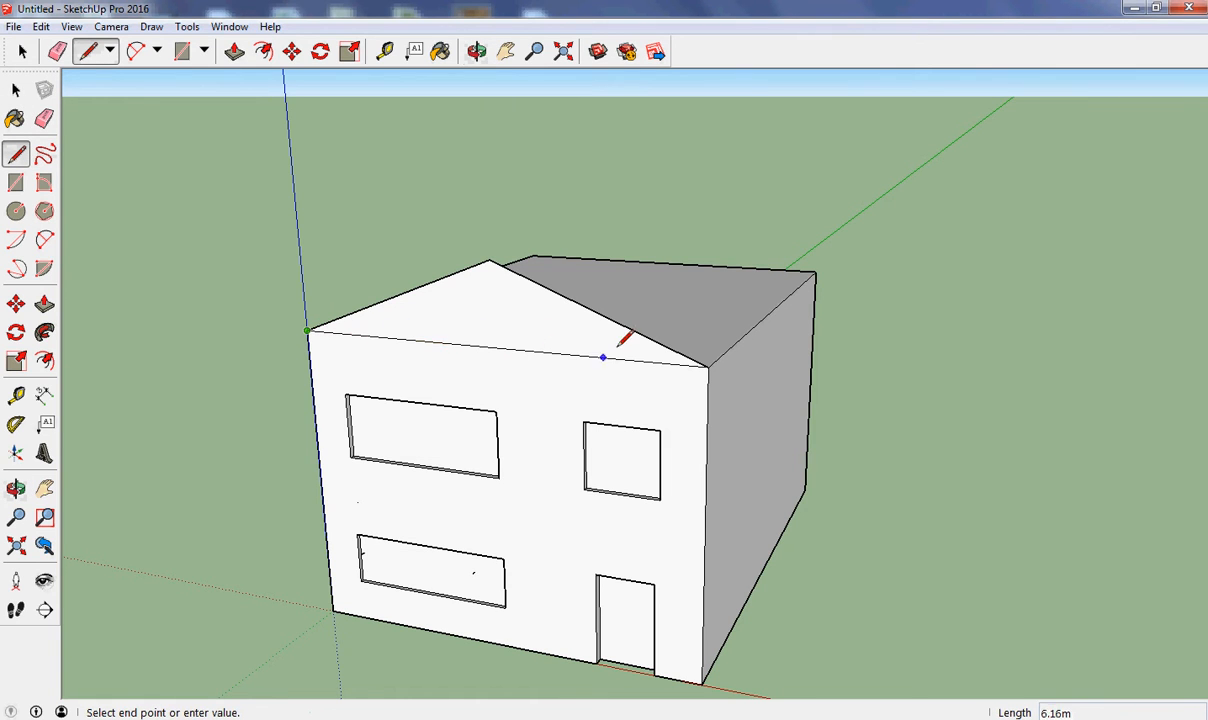
left_click(709, 365)
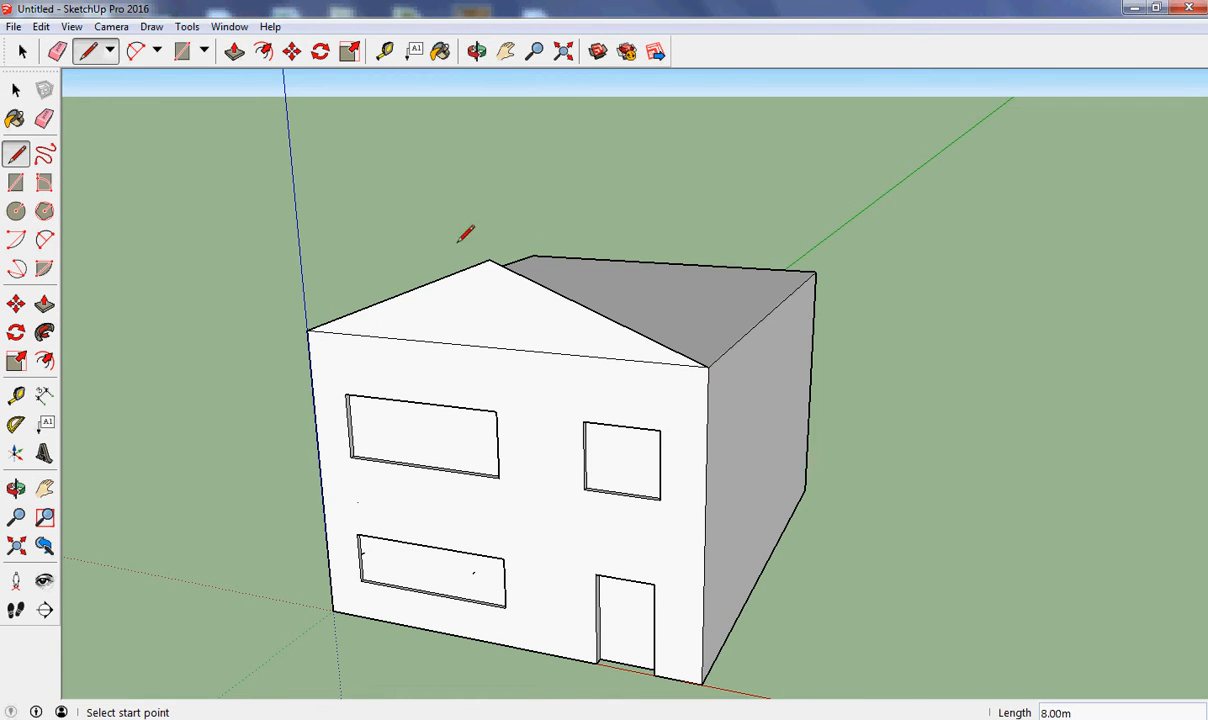
Try to push/pull the gable face, extending it 1.75 m out in front of the wall
left_click(44, 303)
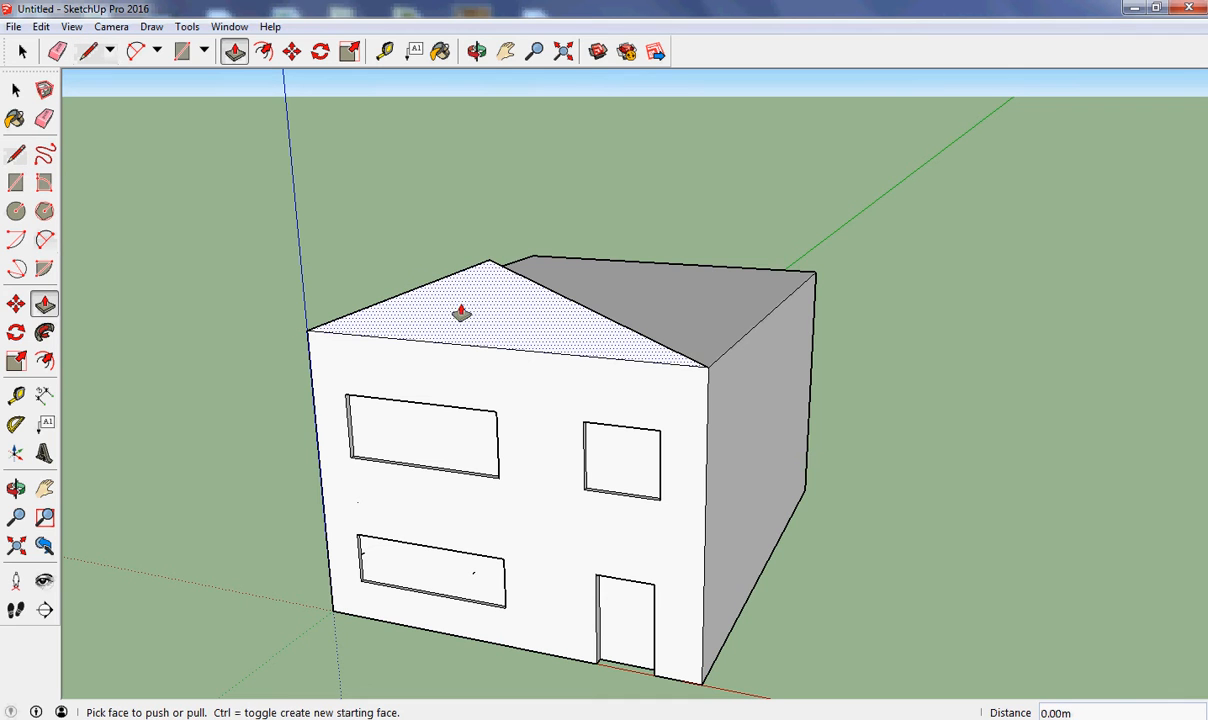
left_click(458, 315)
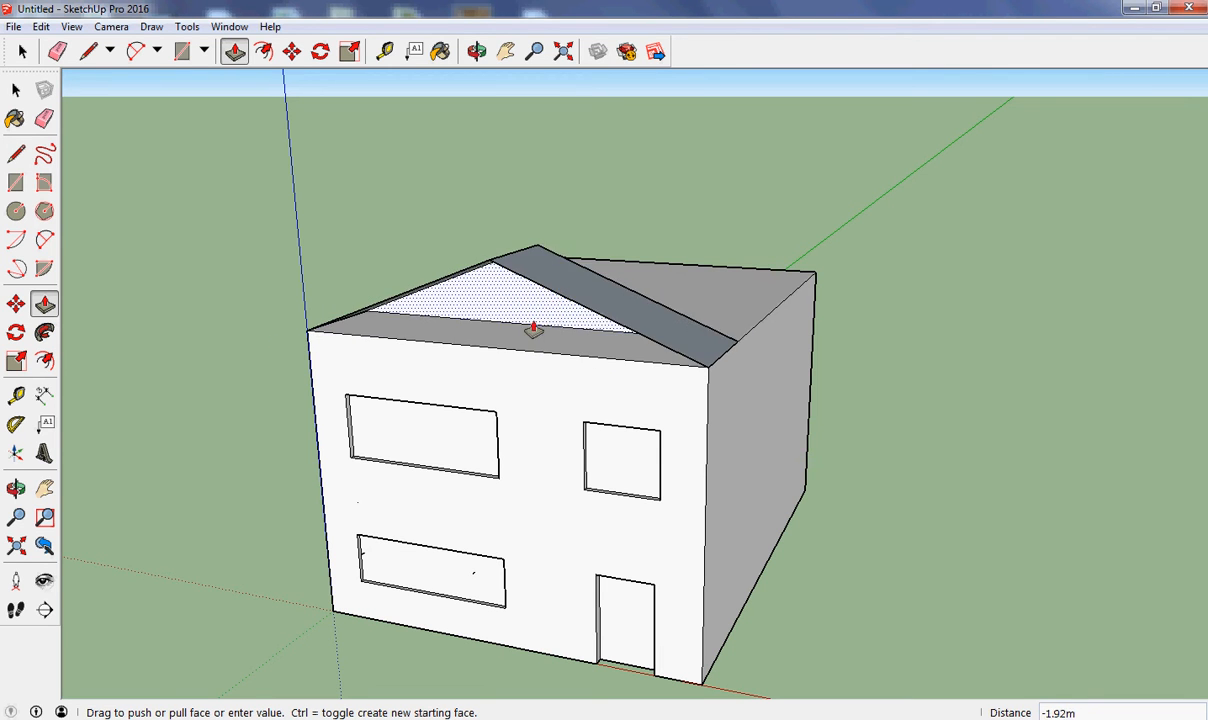
left_click(450, 386)
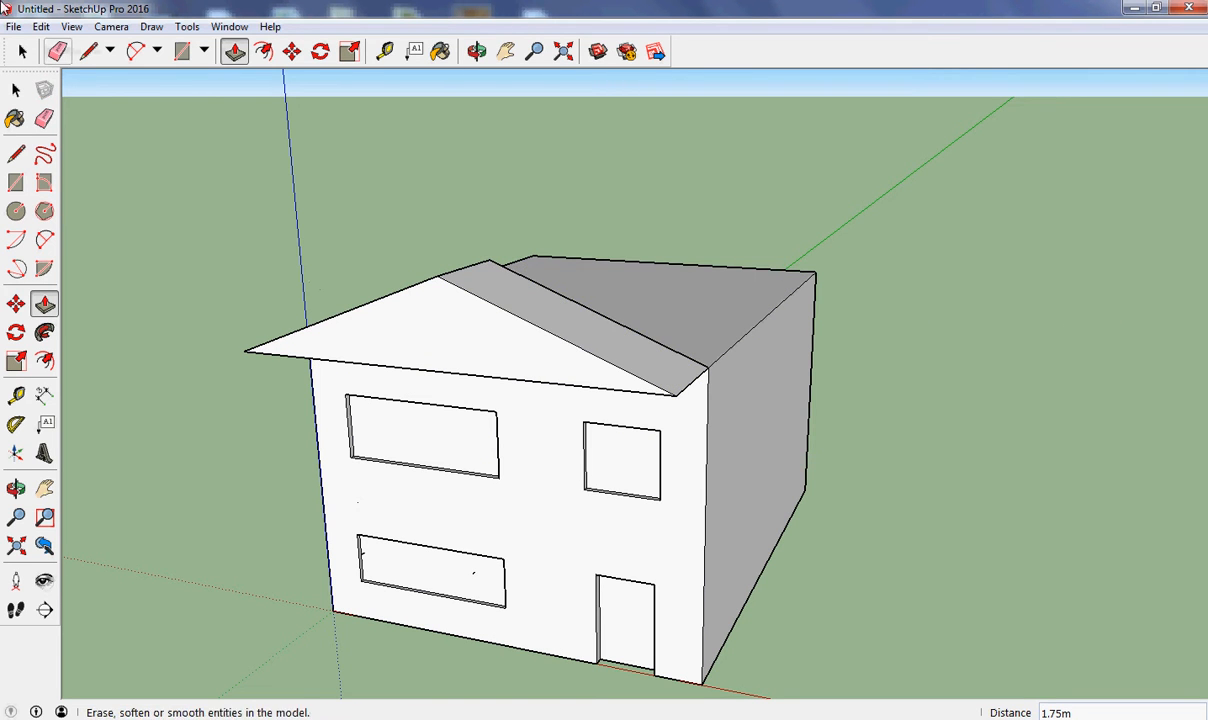
Undo the gable's outward push/pull, the erased centre line and the three drawn gable lines
left_click(43, 29)
left_click(60, 46)
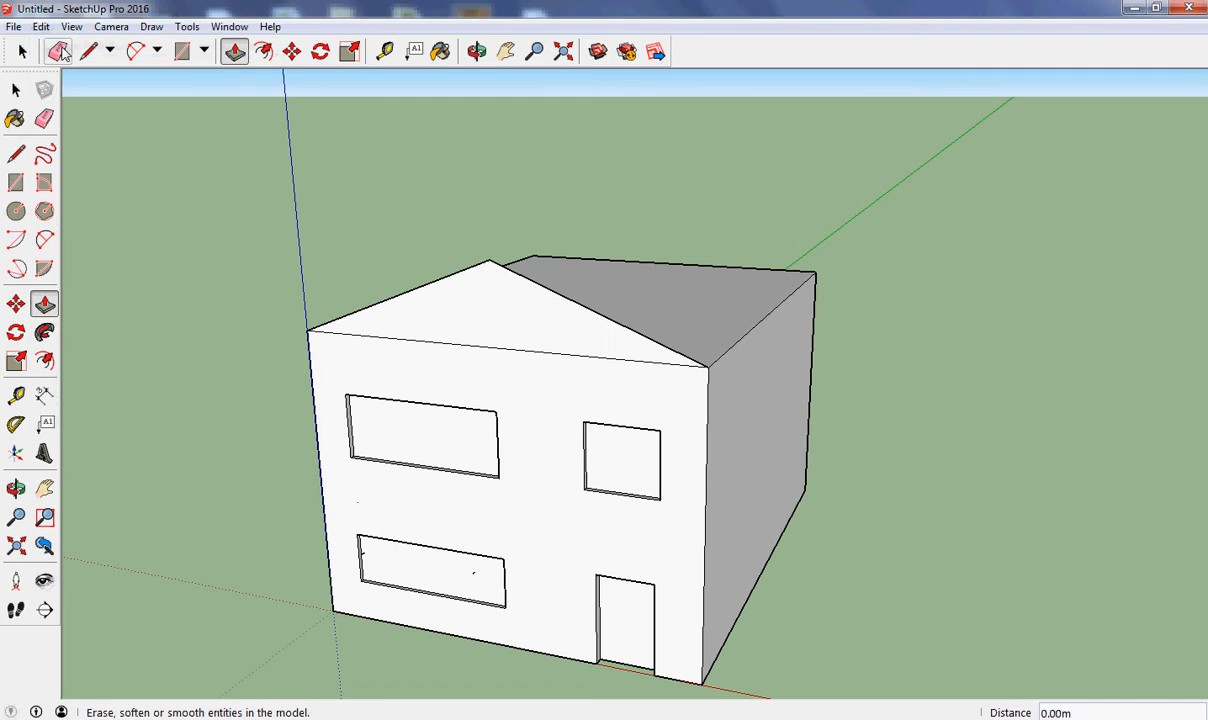
left_click(42, 28)
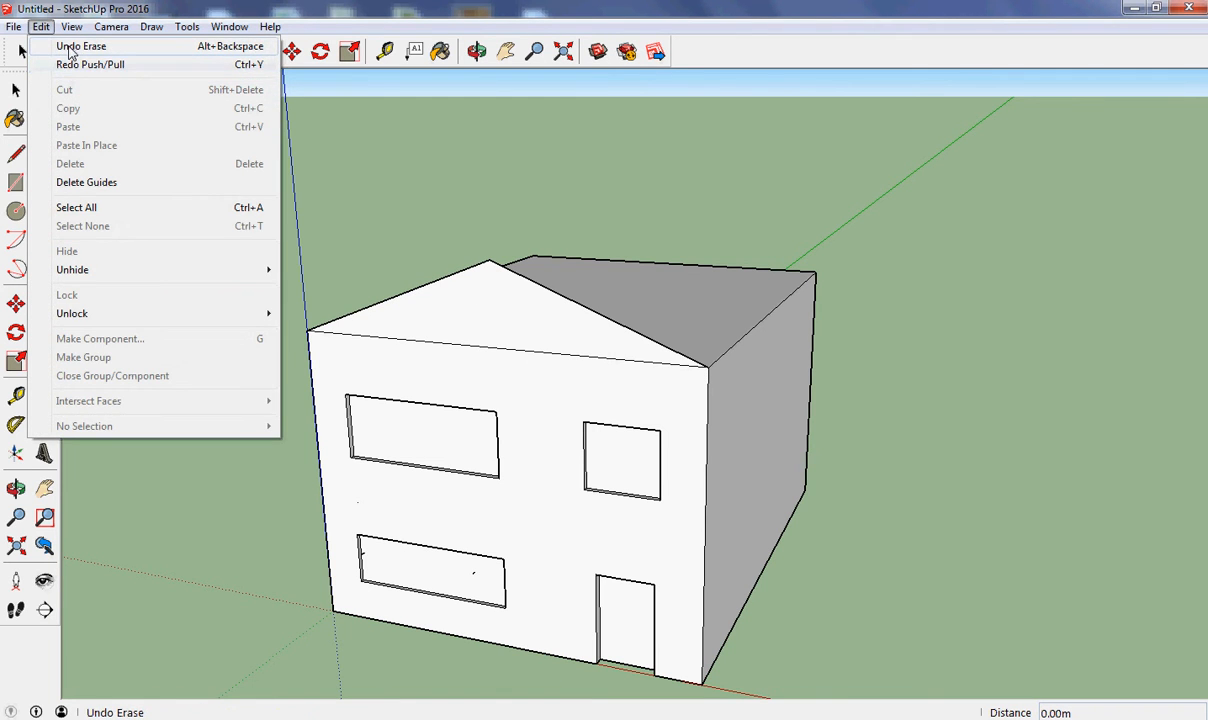
left_click(62, 46)
left_click(44, 28)
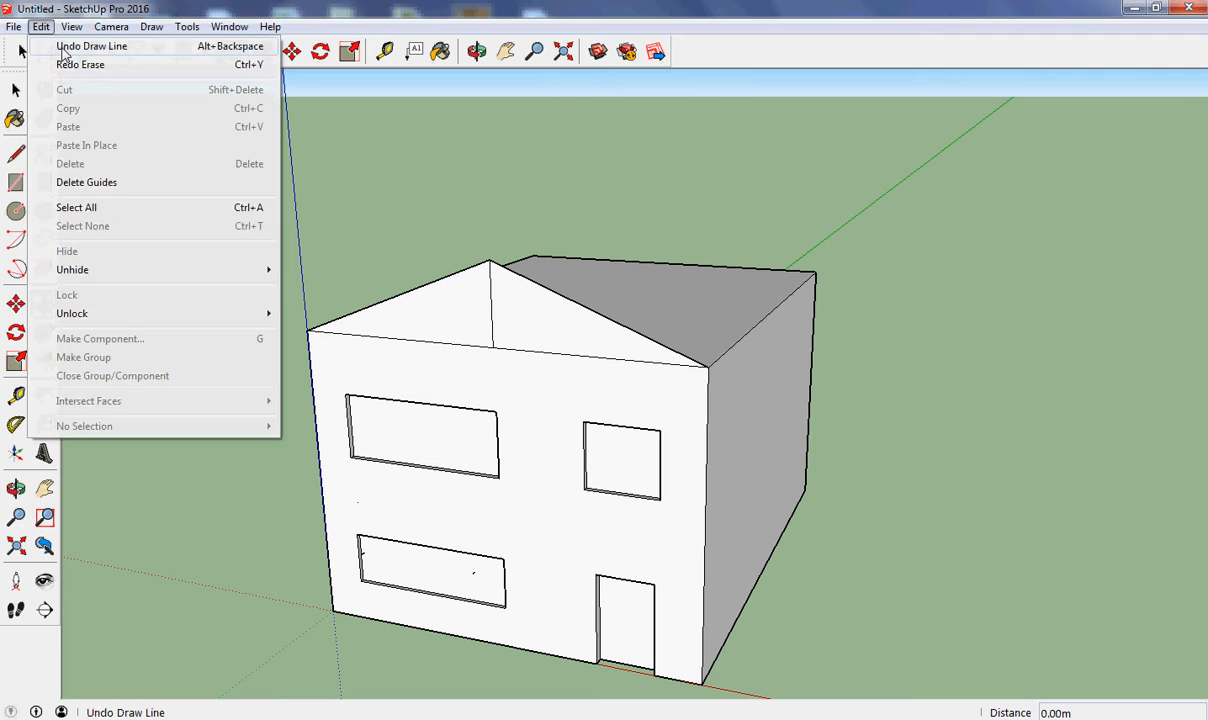
left_click(62, 46)
left_click(40, 28)
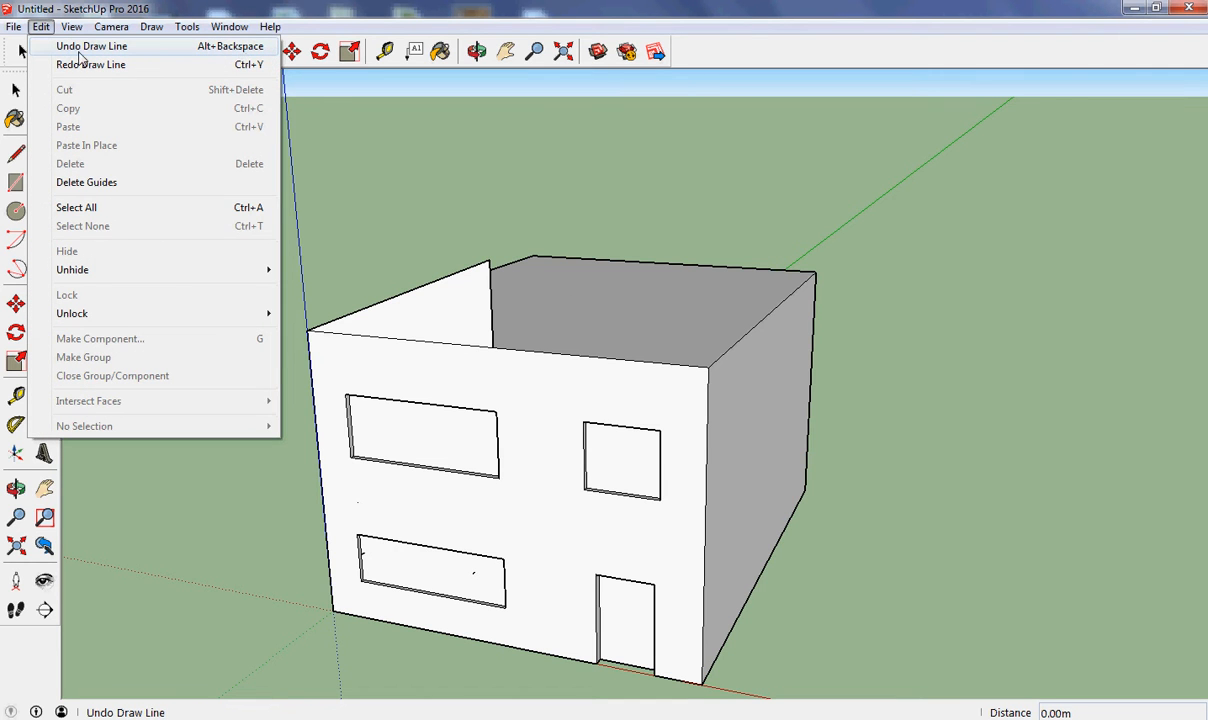
left_click(79, 47)
left_click(70, 27)
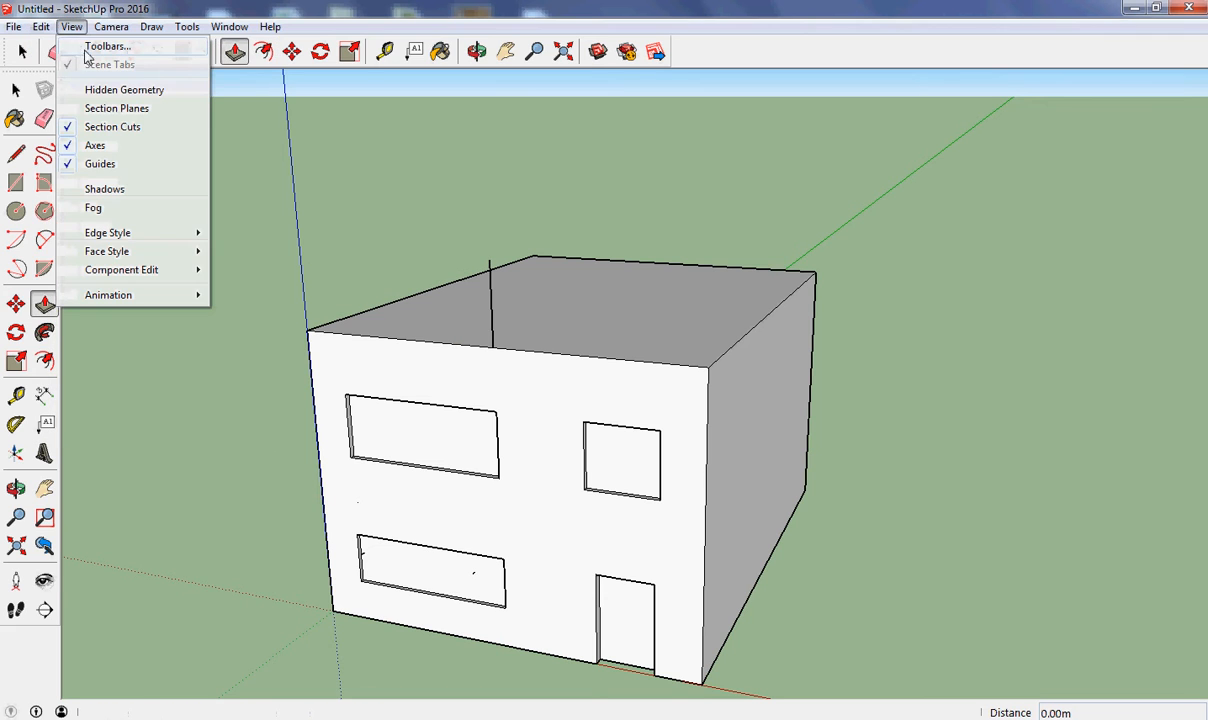
mouse_move(44, 28)
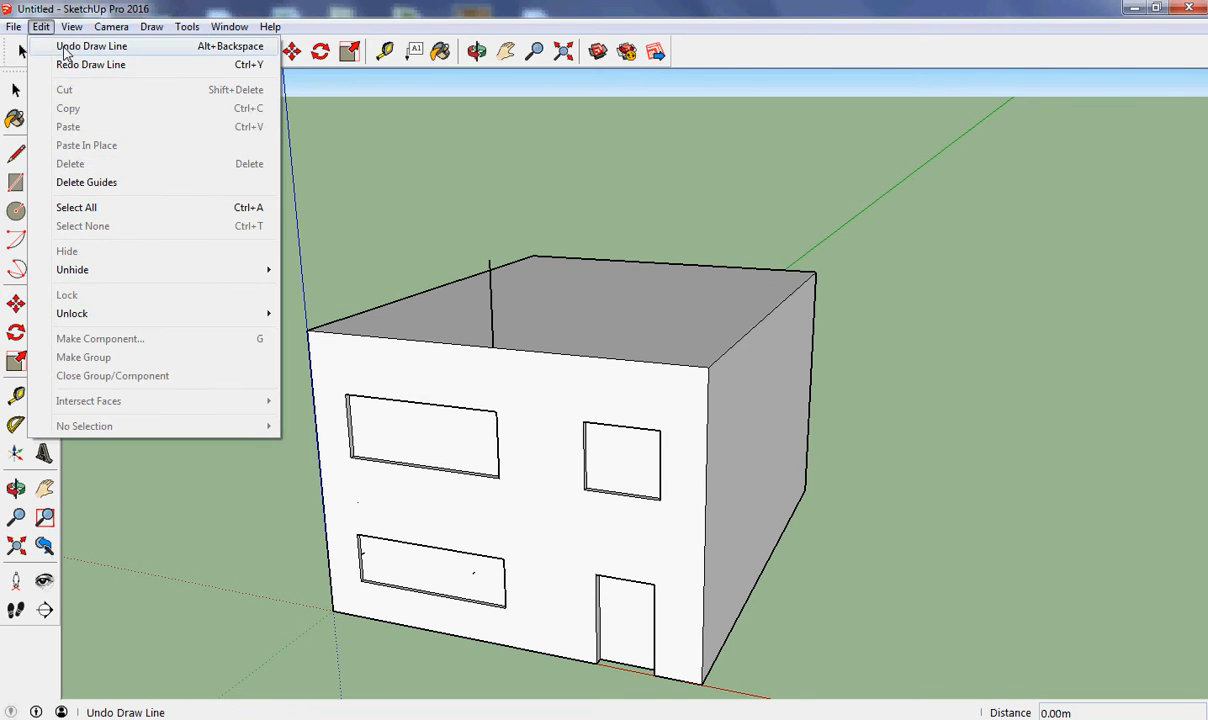
left_click(64, 50)
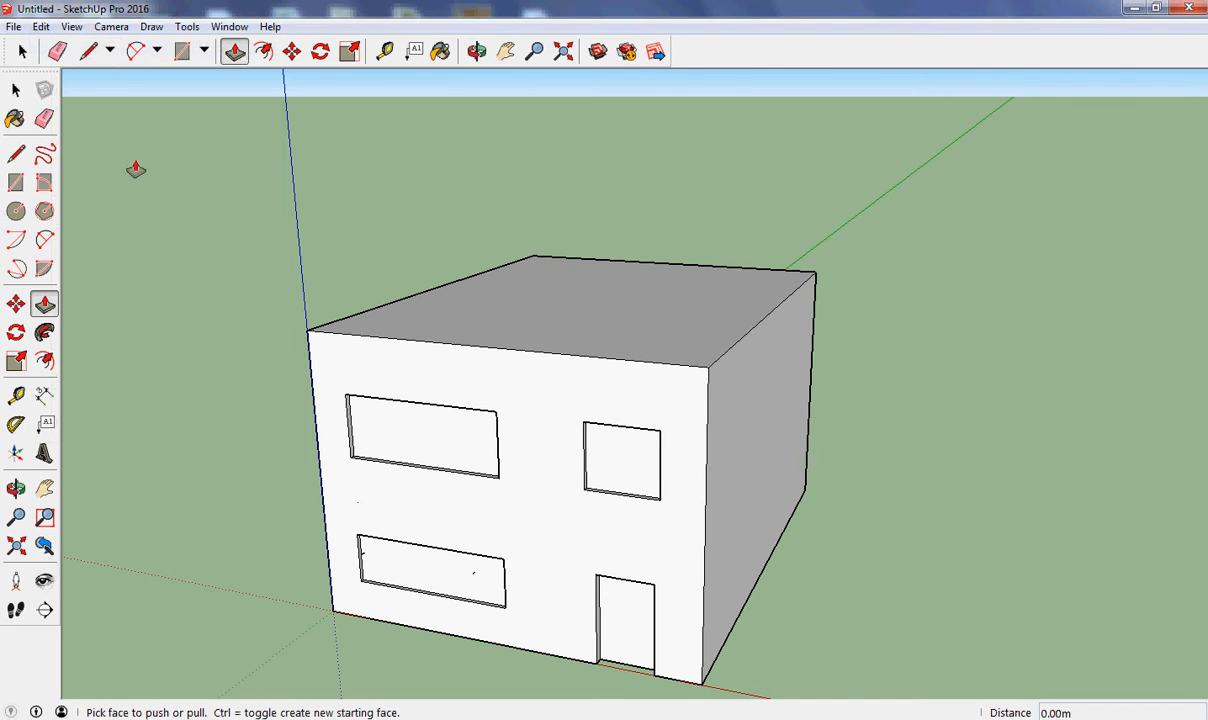
Draw a 10 m centre line across the flat roof between the midpoints of its front and back edges
left_click(15, 153)
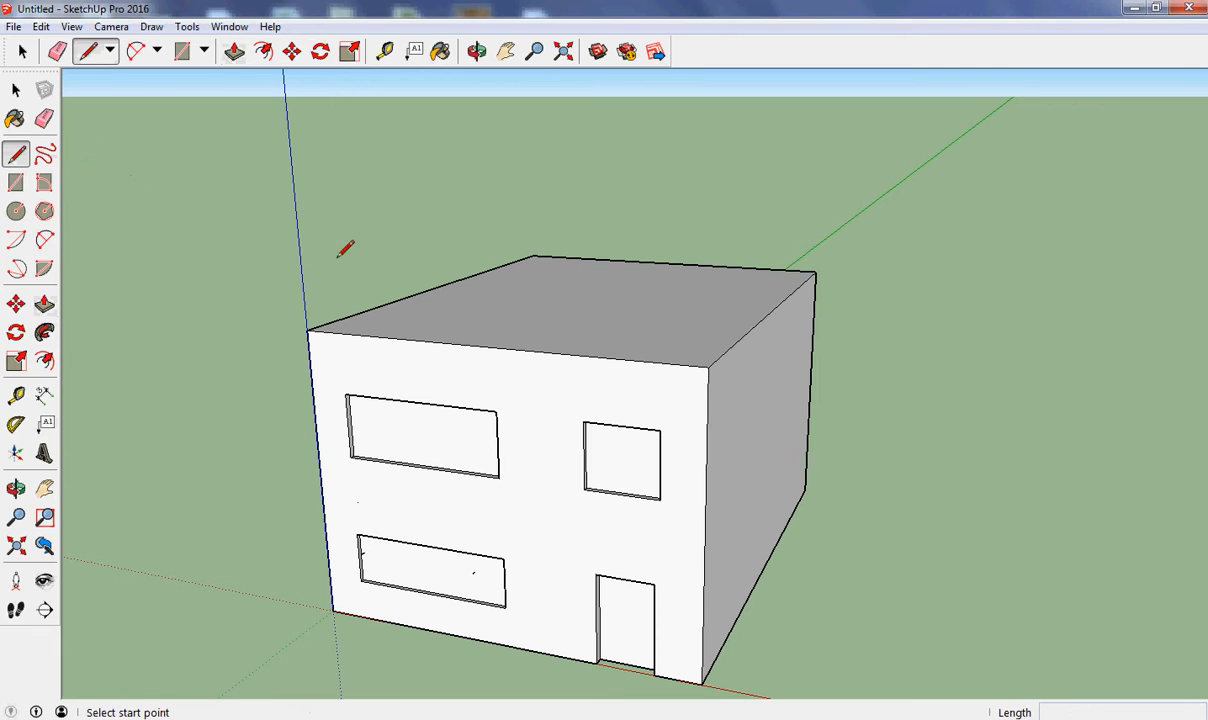
left_click(492, 346)
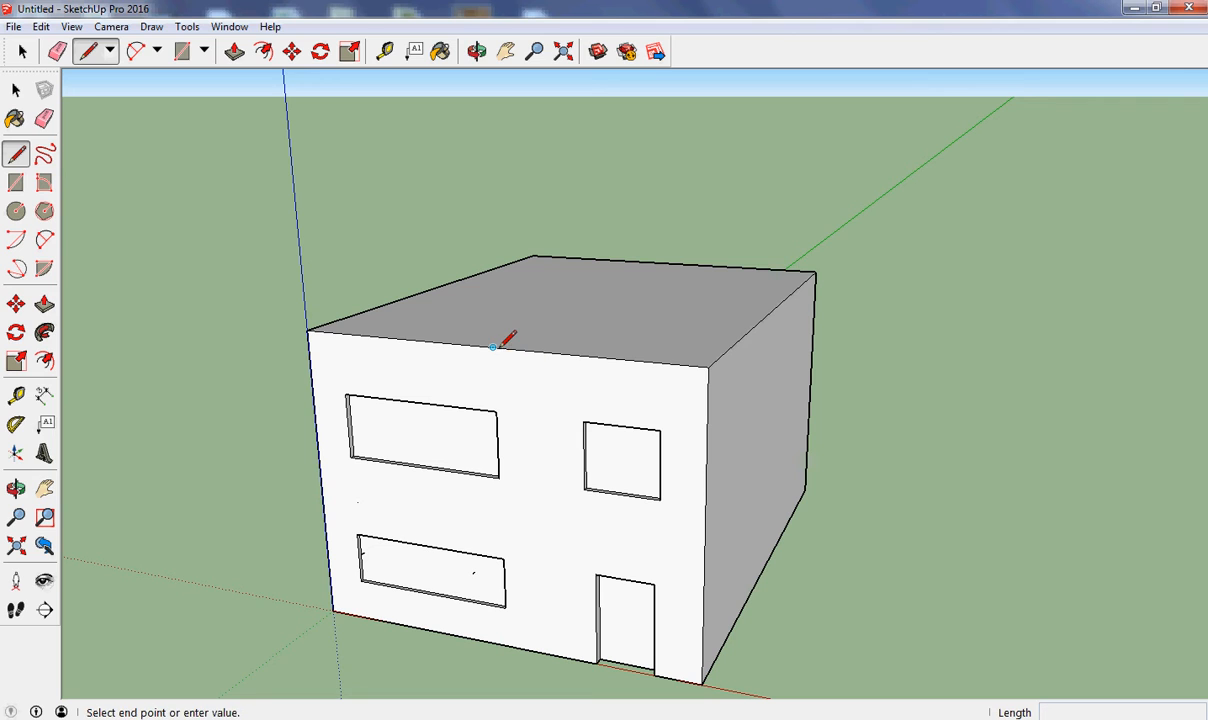
left_click(667, 262)
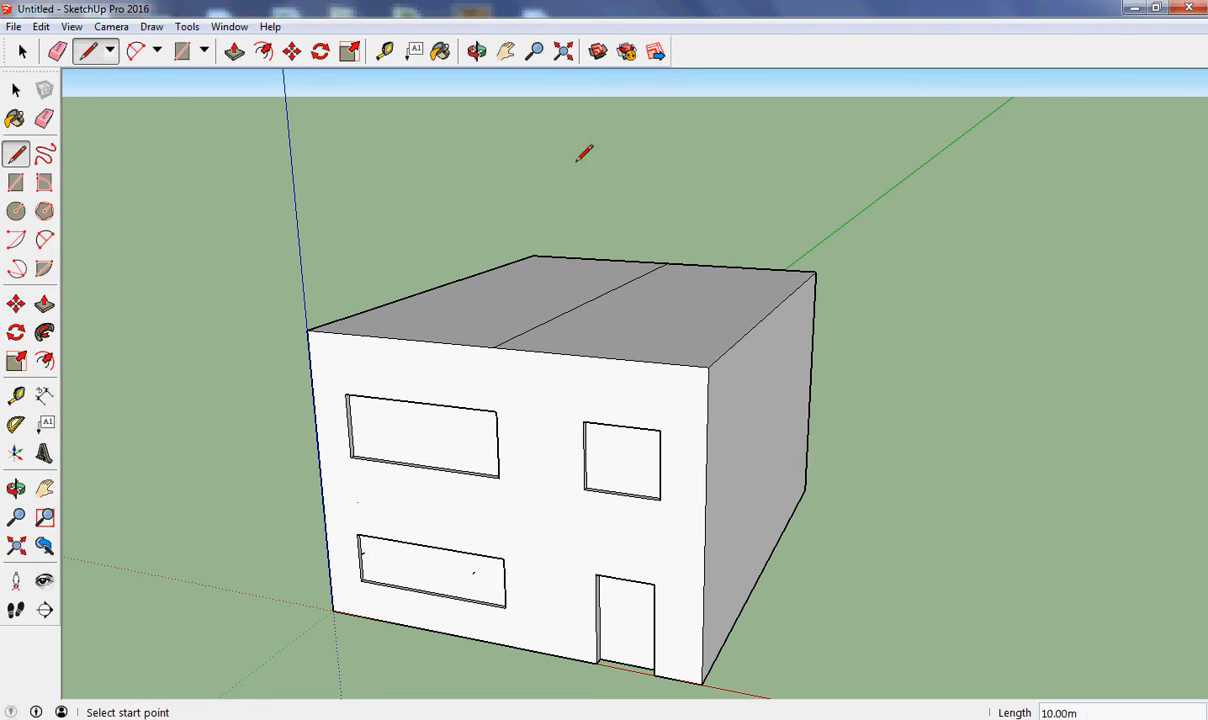
Move the roof's centre line up 1.40 m along the blue axis to form a pitched roof
left_click(15, 90)
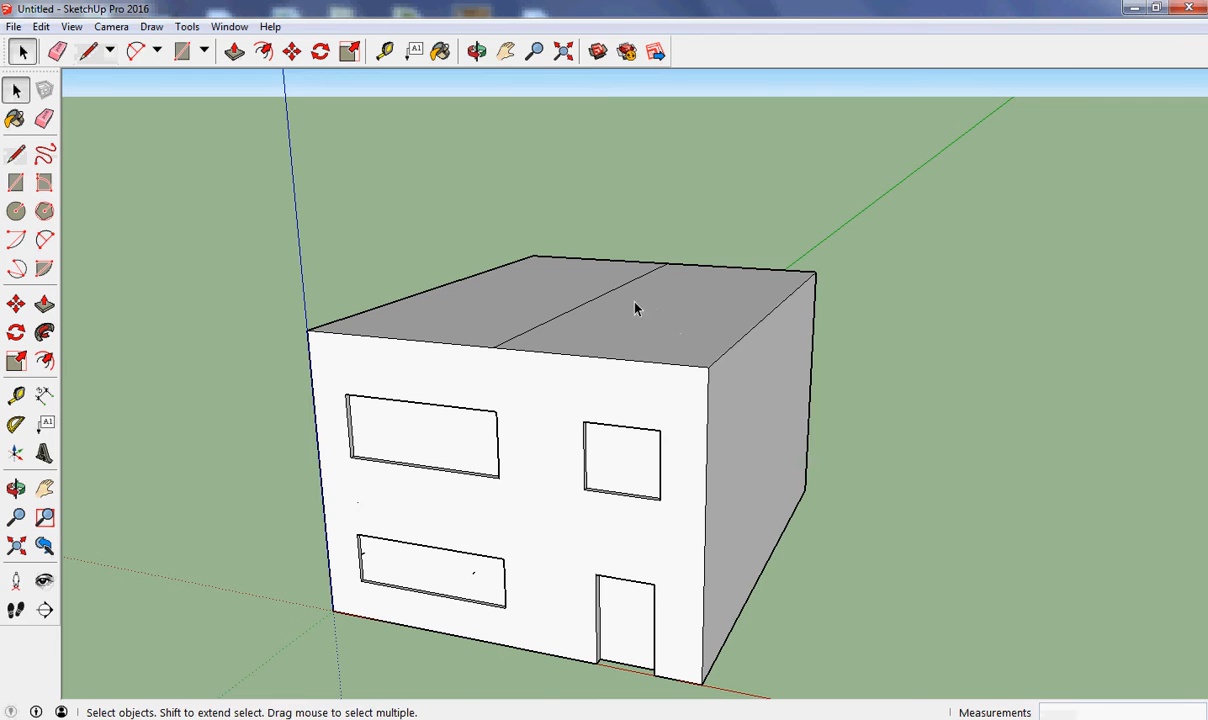
left_click(593, 305)
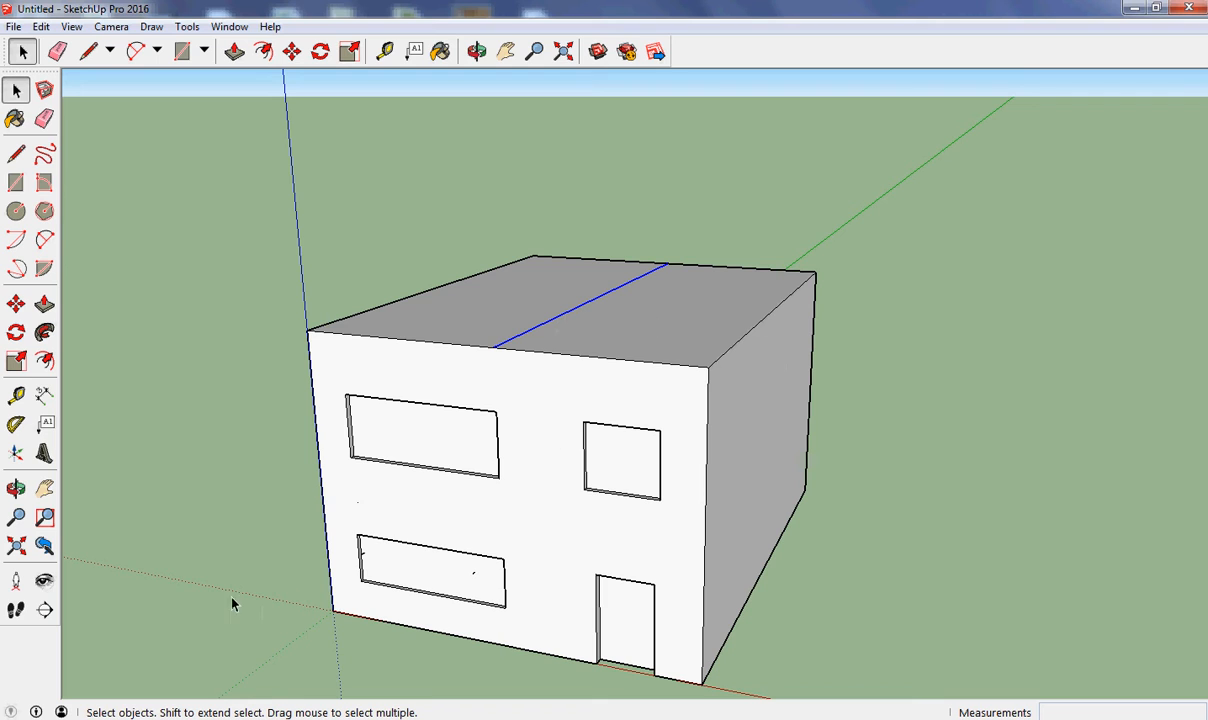
left_click(16, 306)
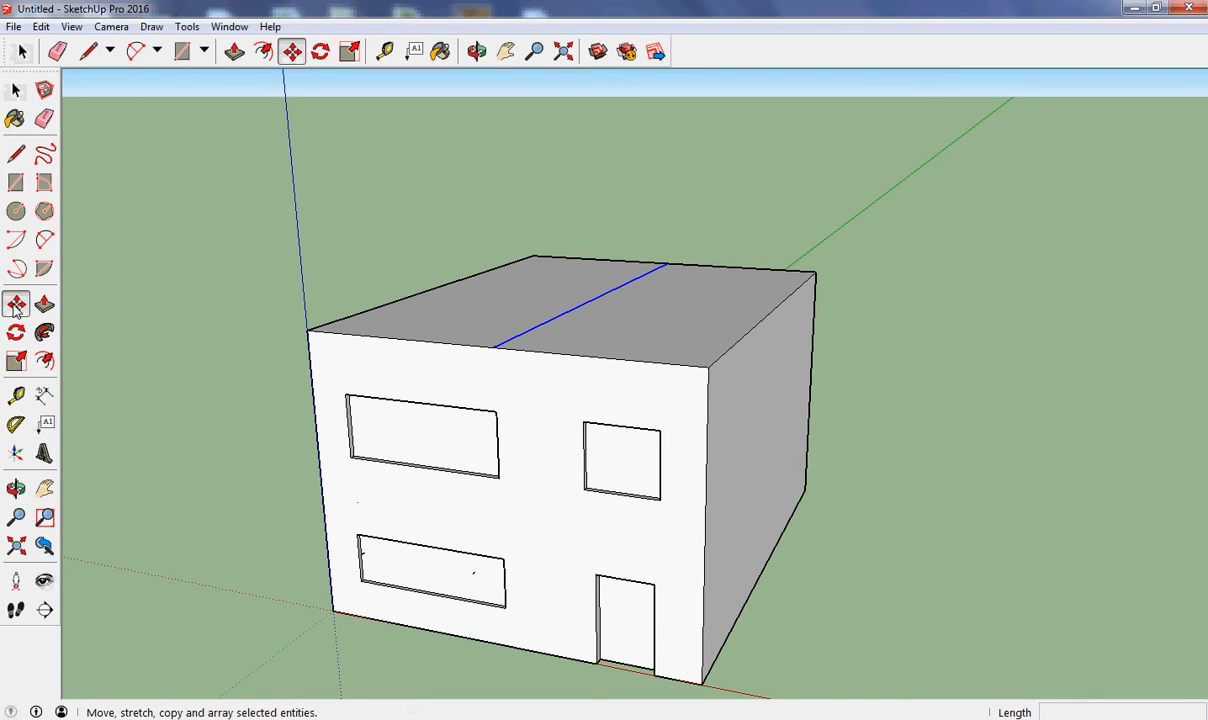
left_click(593, 299)
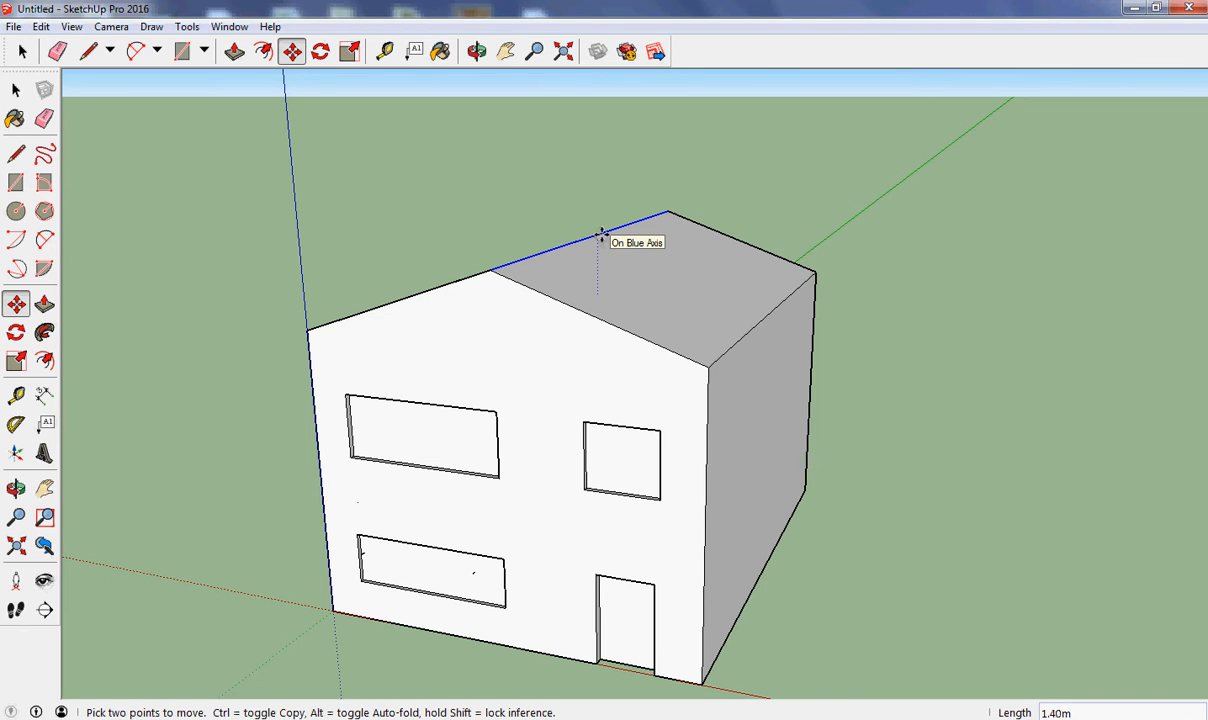
left_click(601, 234)
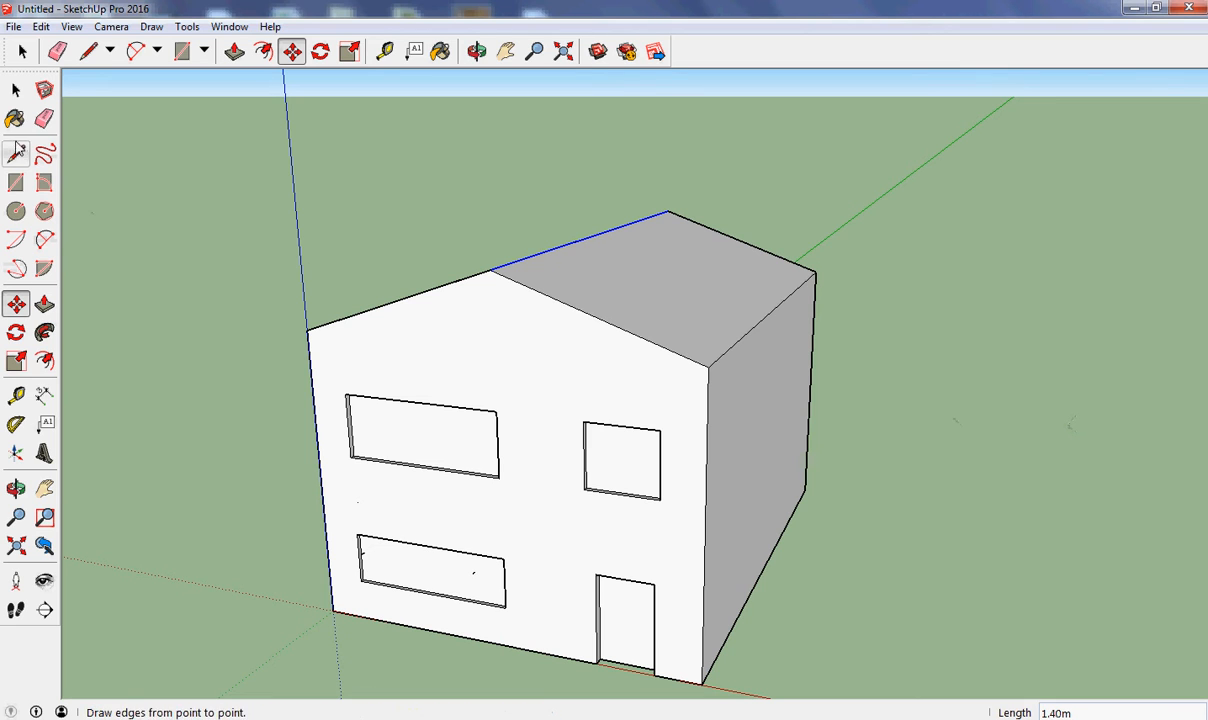
Try to move the front gable's left sloping edge freely, repositioning it above and behind the front wall
left_click(16, 90)
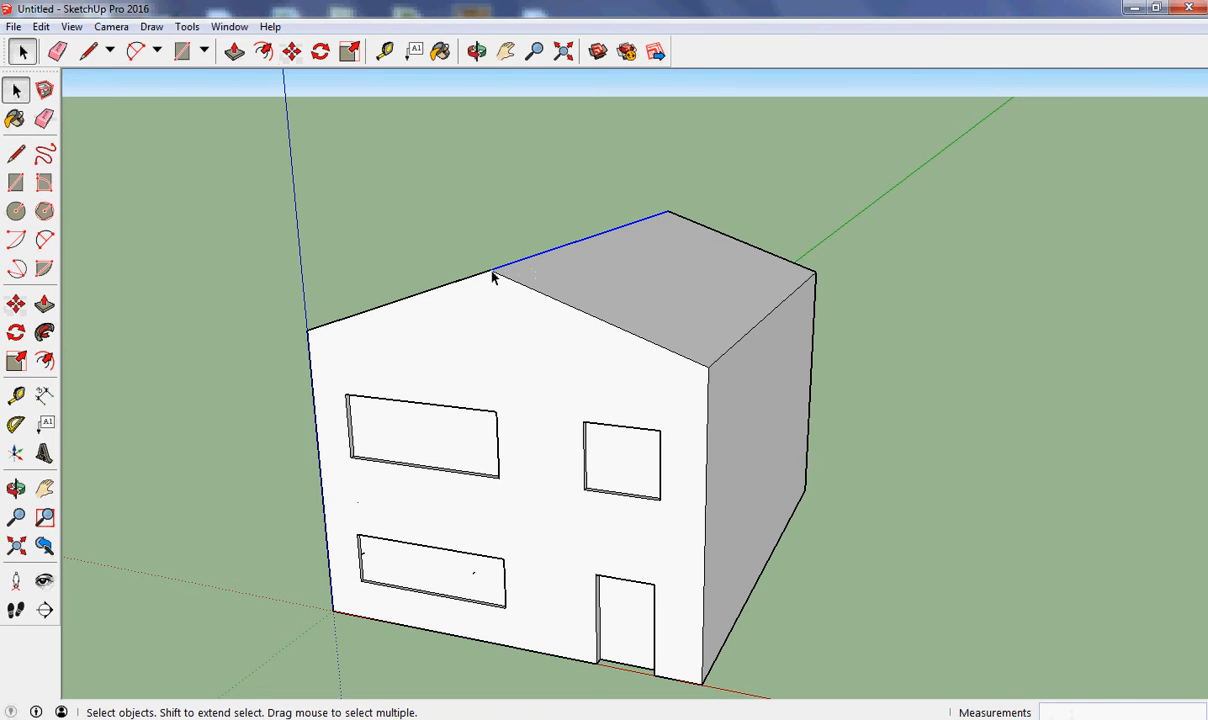
left_click(487, 274)
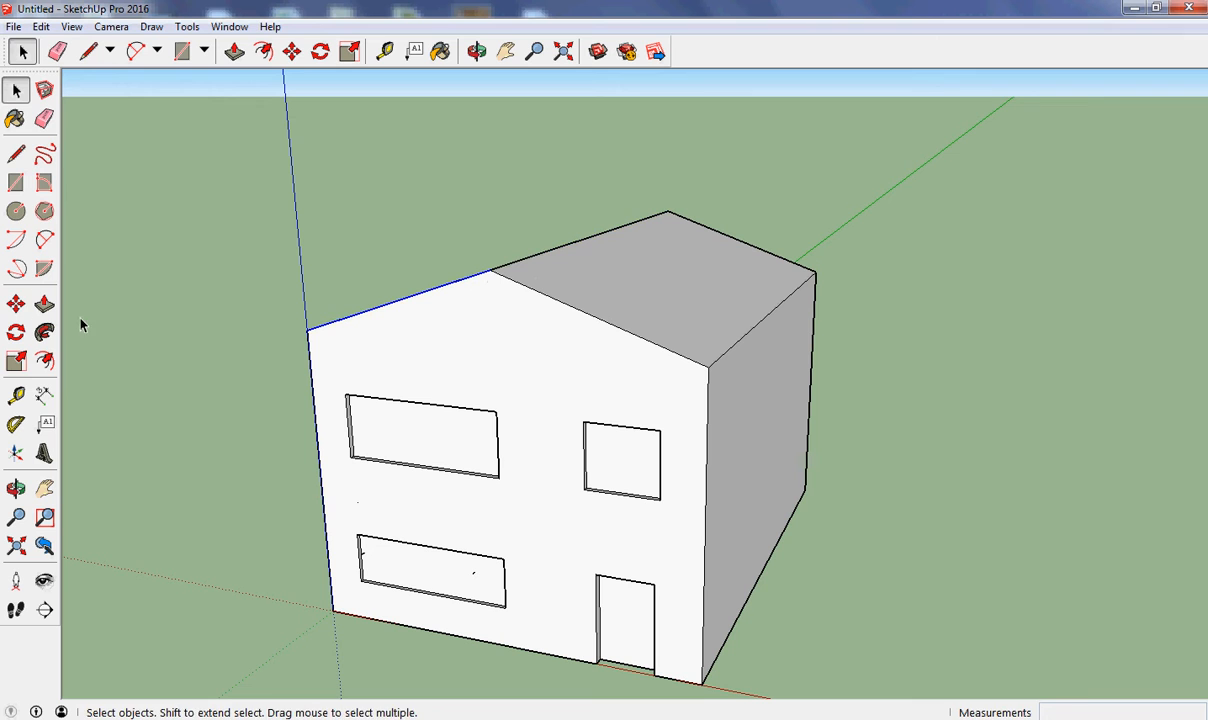
left_click(16, 304)
left_click(491, 271)
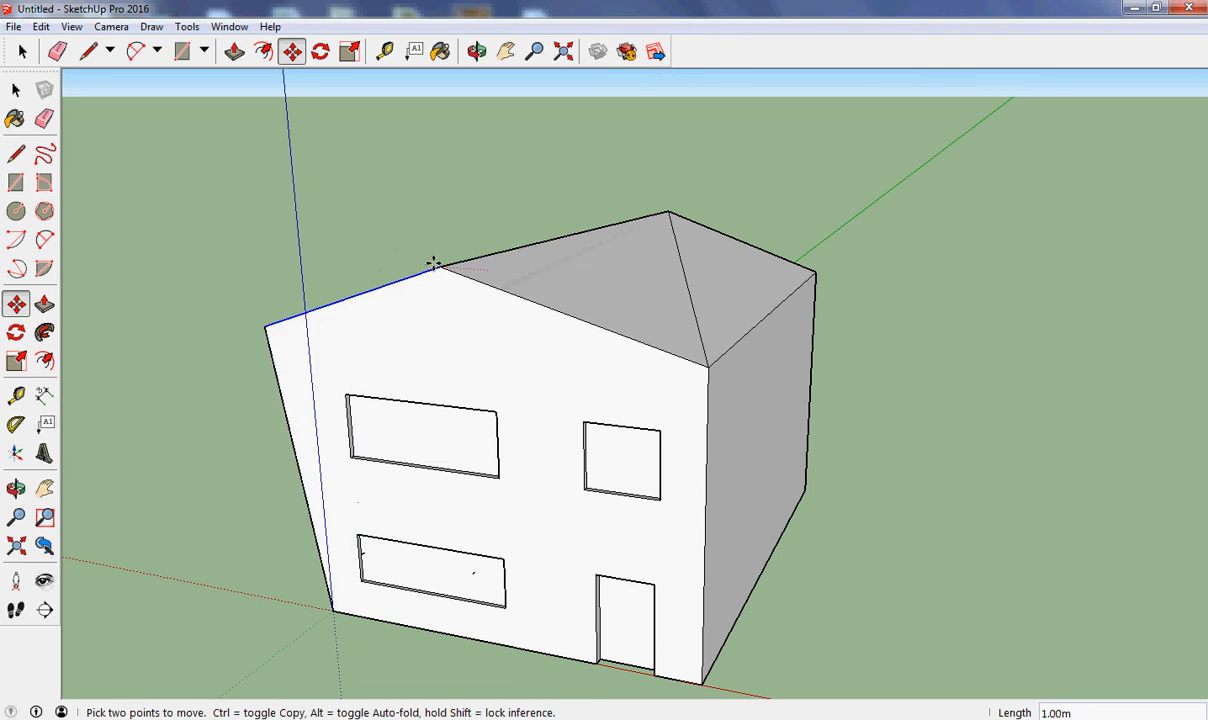
left_click(455, 207)
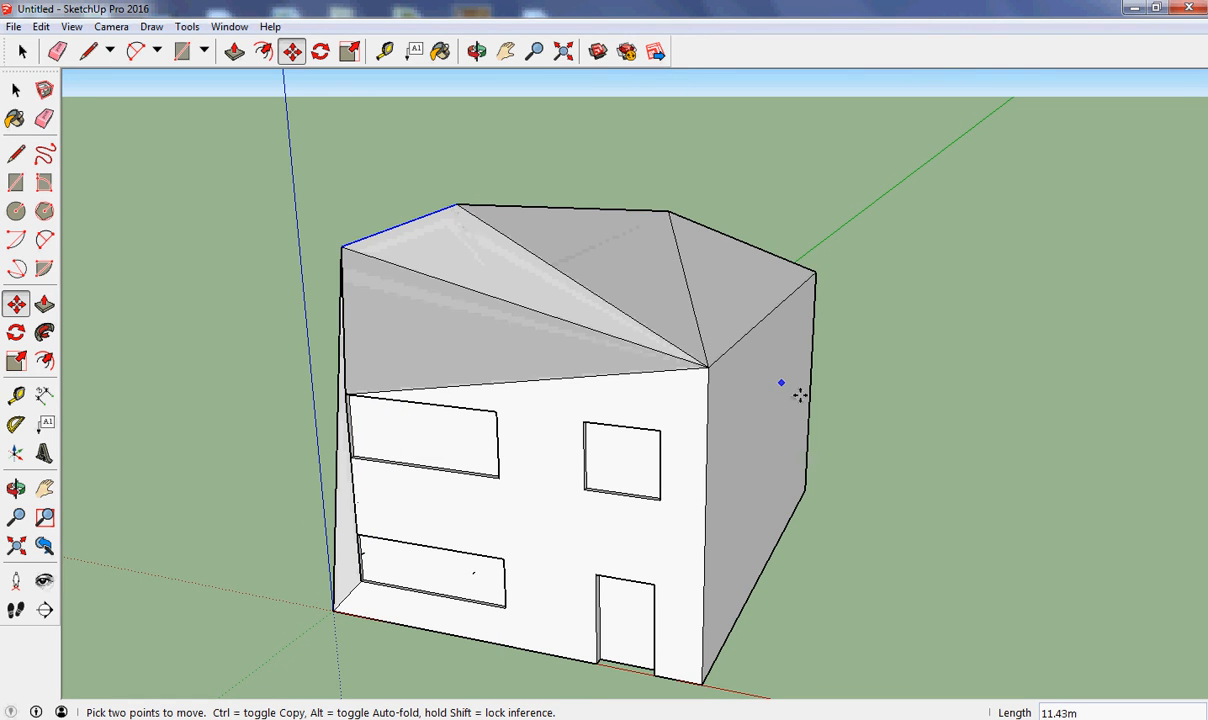
left_click(708, 368)
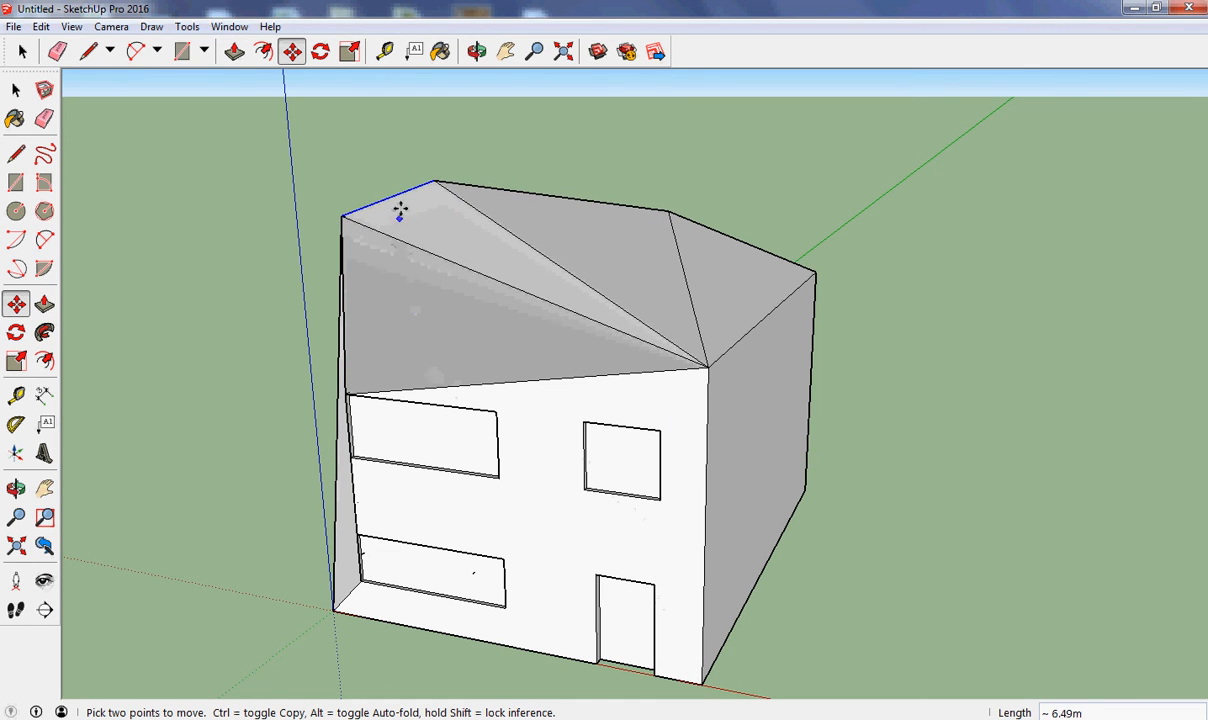
left_click(395, 200)
Try to move the front wall's right vertical edge outward, ending with a move of about 3.31 m
left_click(16, 90)
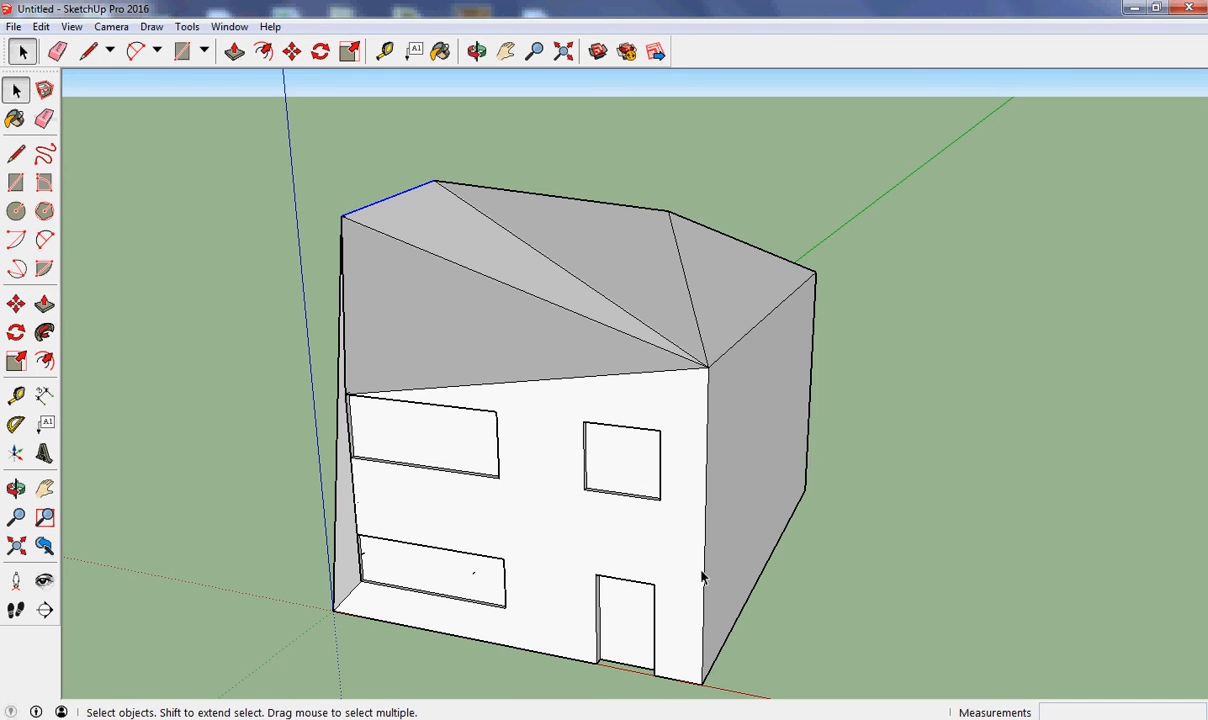
left_click(703, 577)
left_click(706, 571)
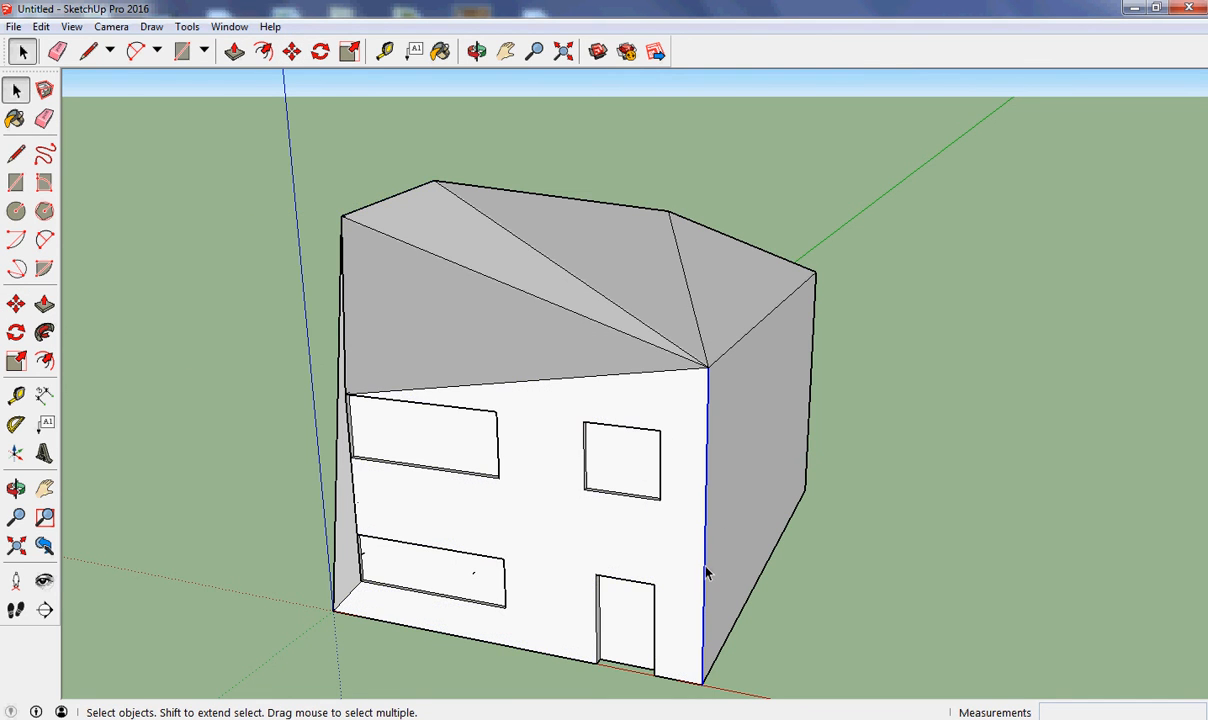
left_click(16, 304)
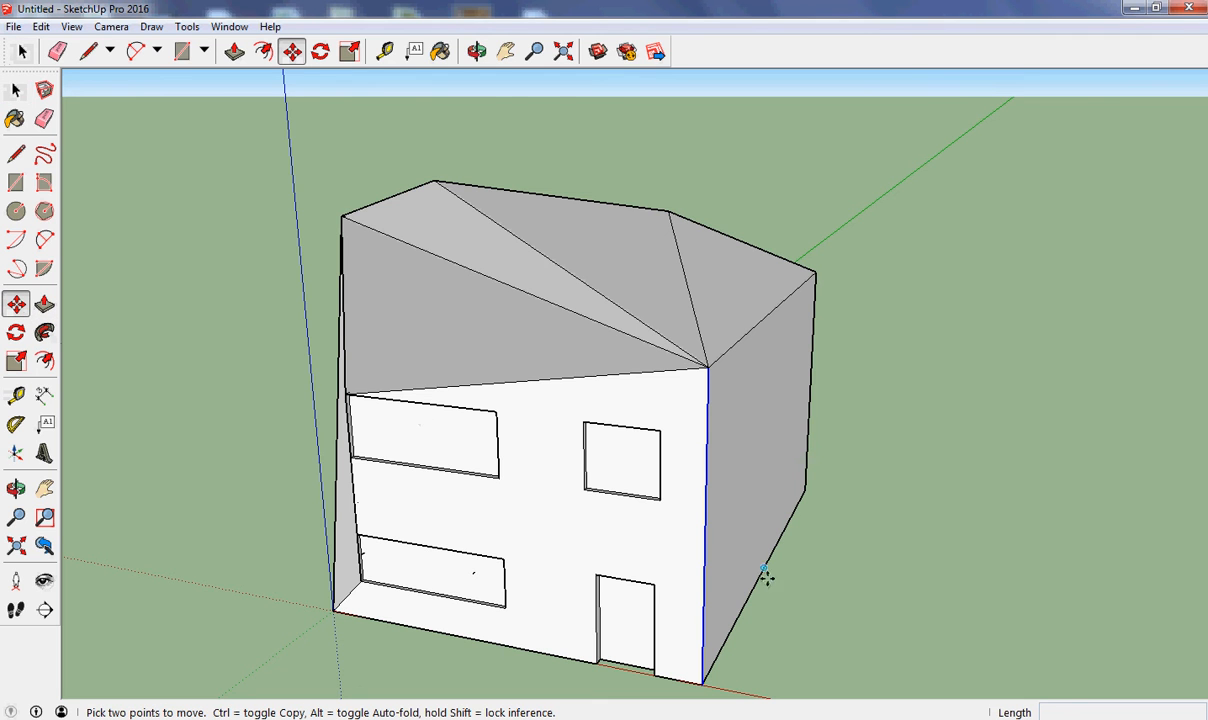
left_click(708, 573)
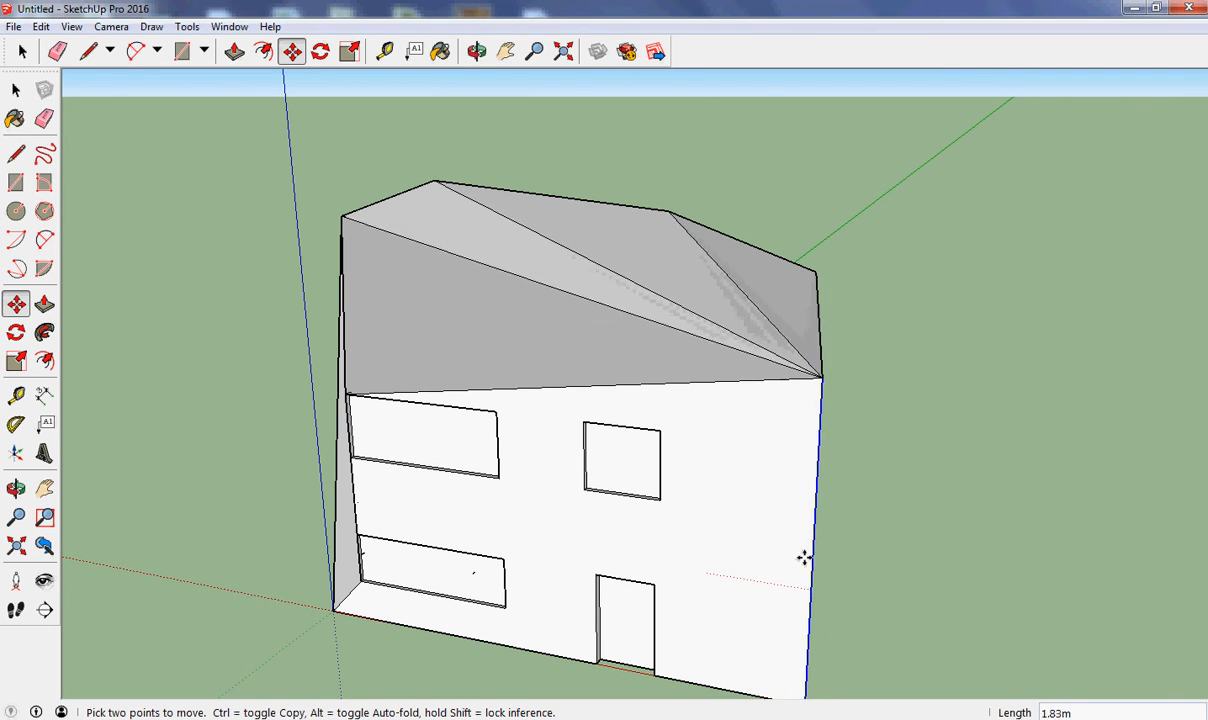
left_click(822, 272)
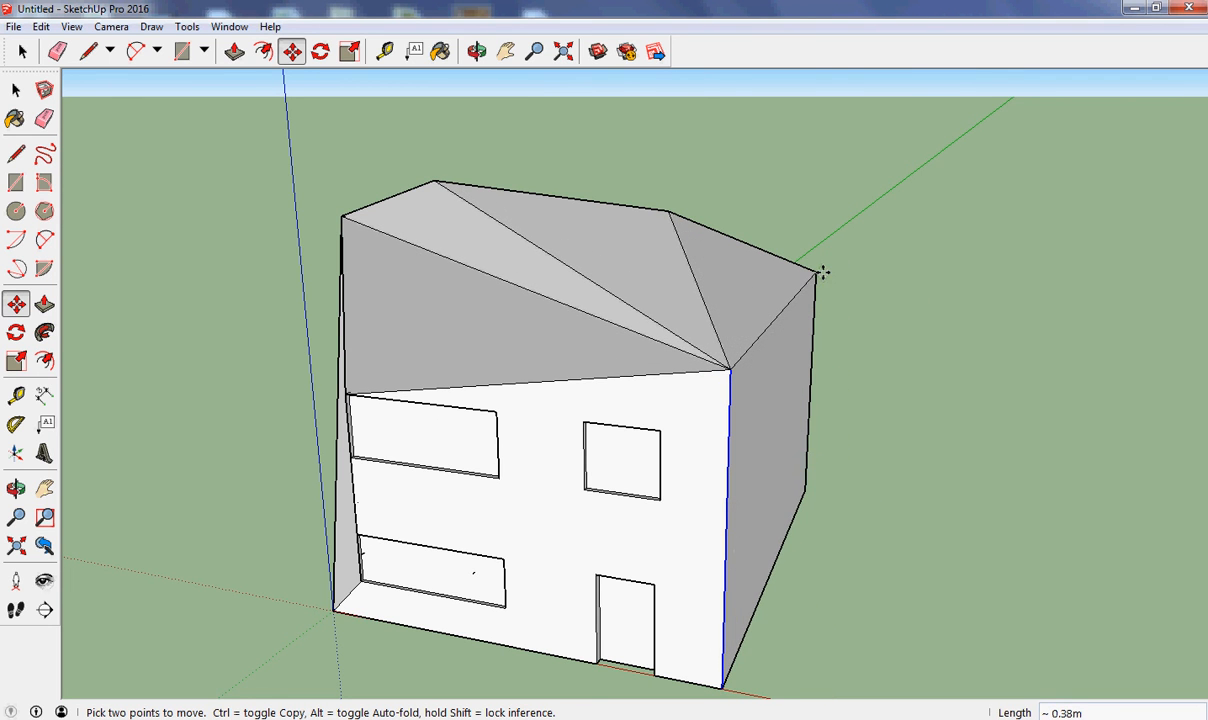
left_click(815, 272)
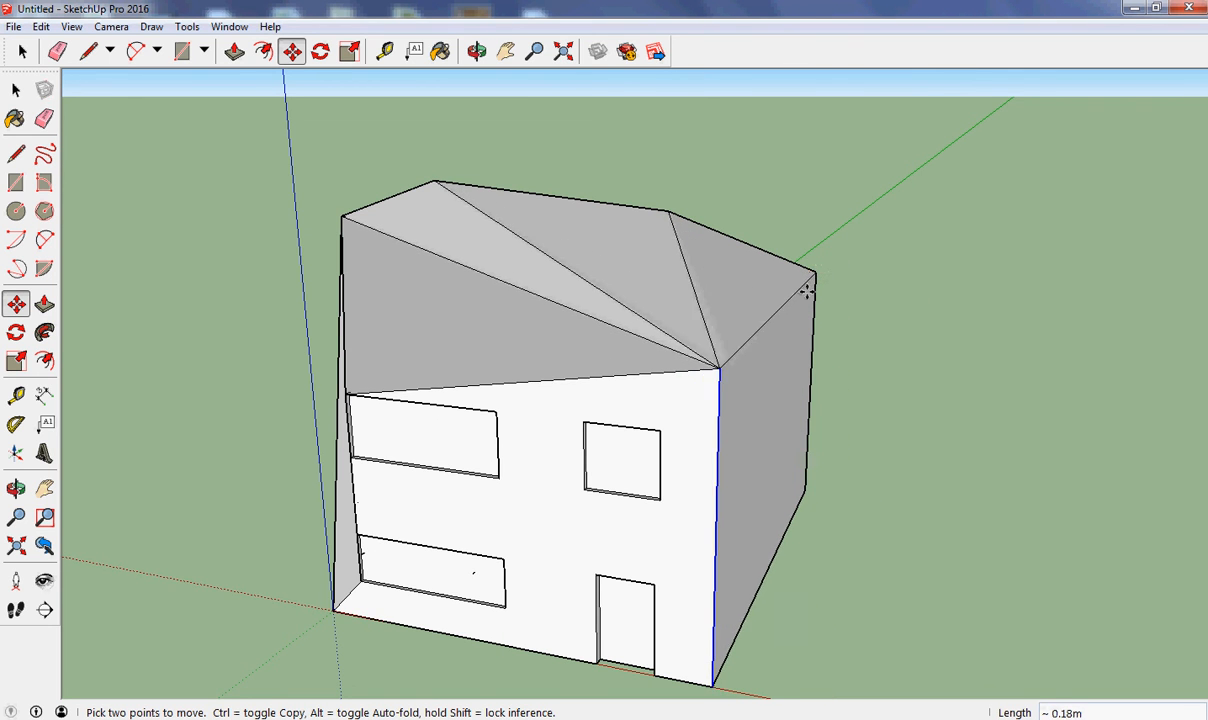
left_click(762, 330)
left_click(893, 312)
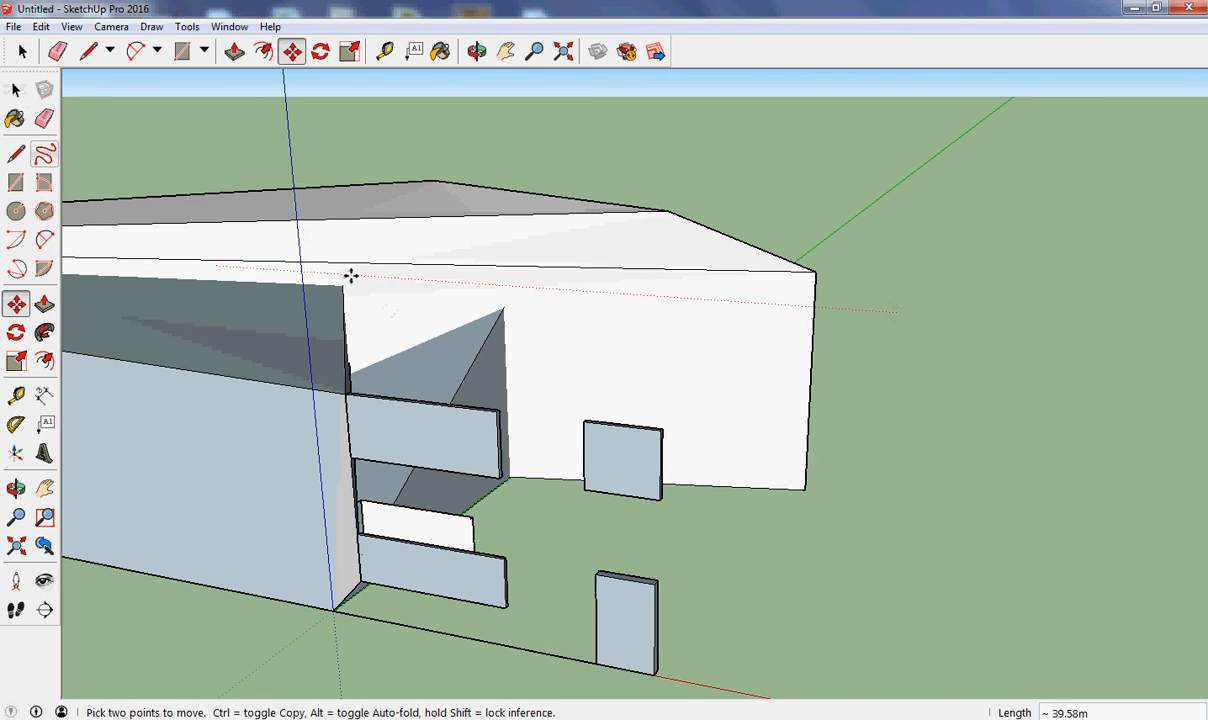
left_click(963, 378)
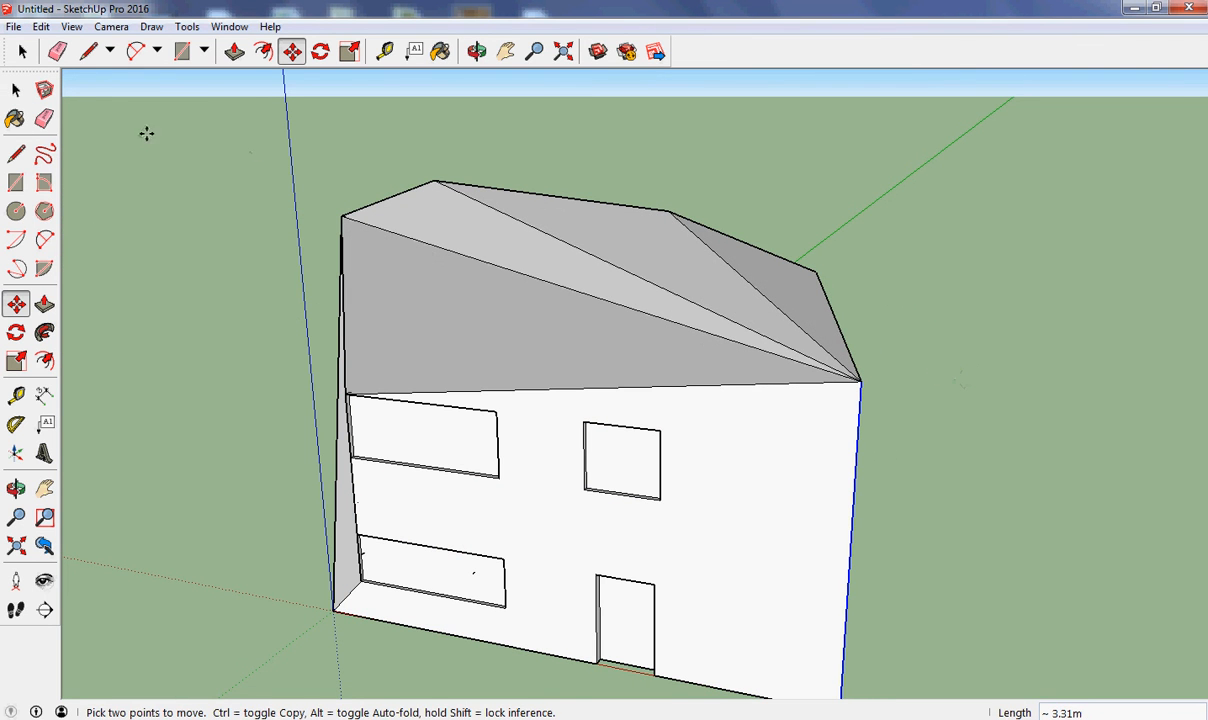
Try to move the diagonal roof edge between the back ridge end and the front right corner by 11.98 m
left_click(15, 90)
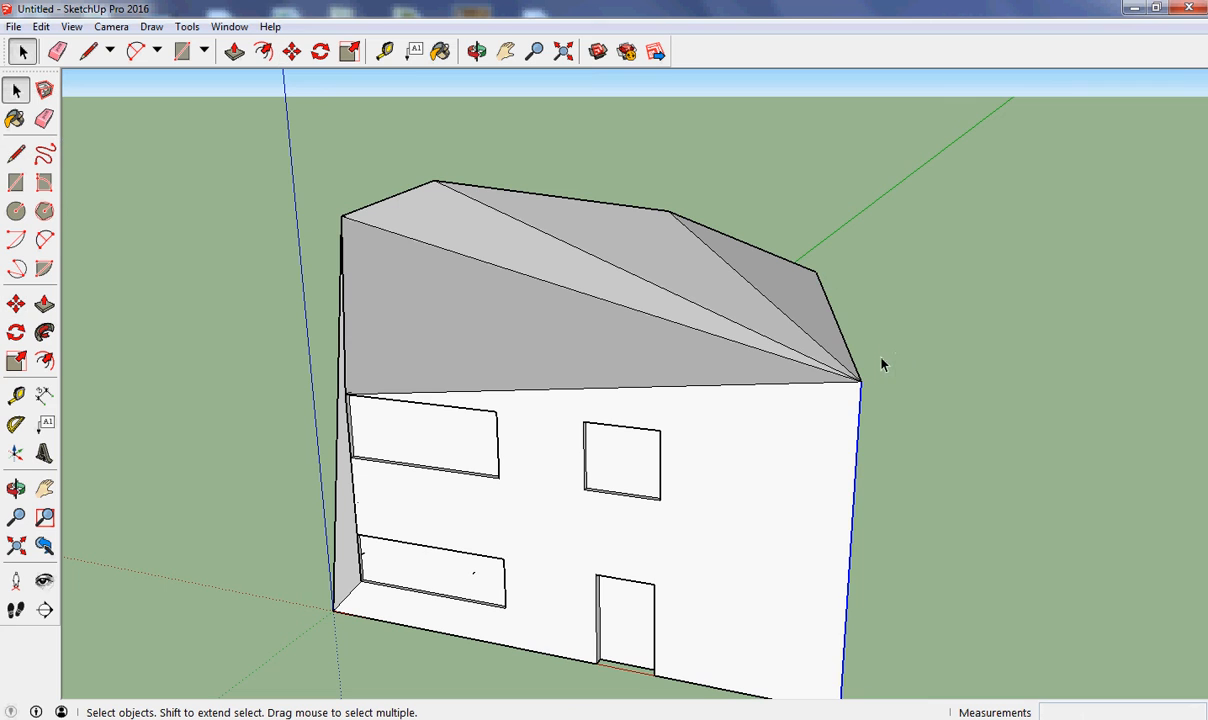
left_click(874, 391)
left_click(862, 384)
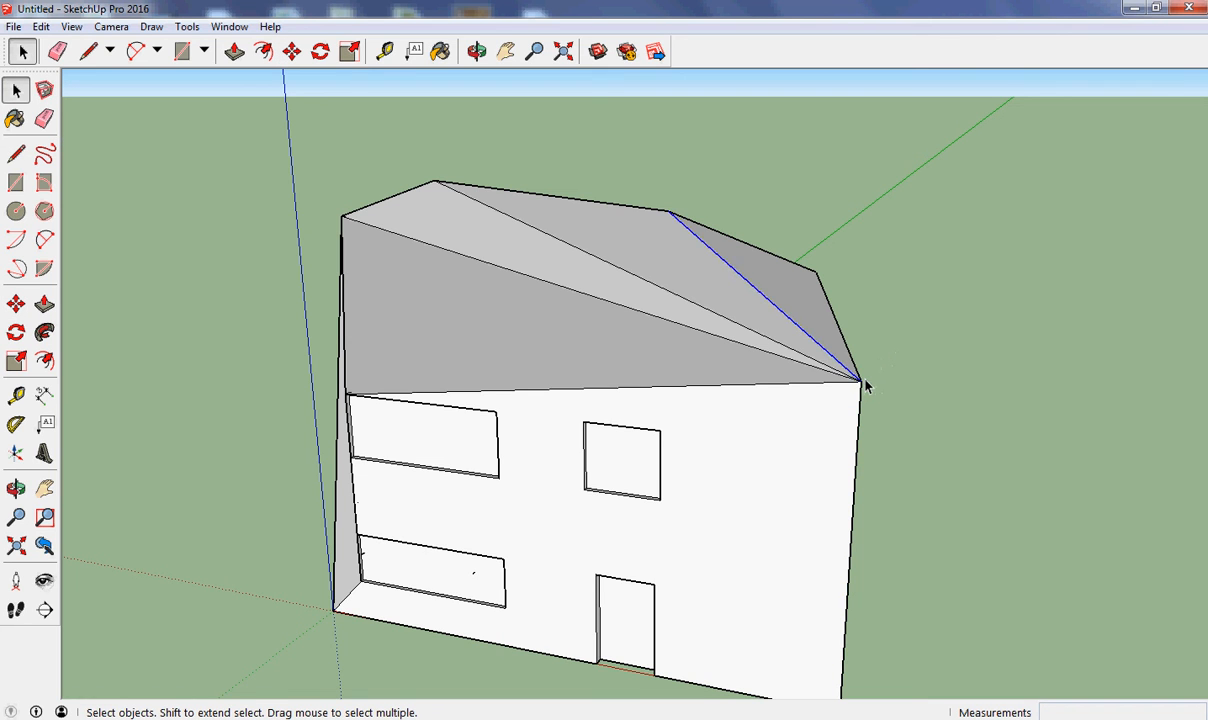
left_click(862, 386)
left_click(810, 343)
left_click(16, 303)
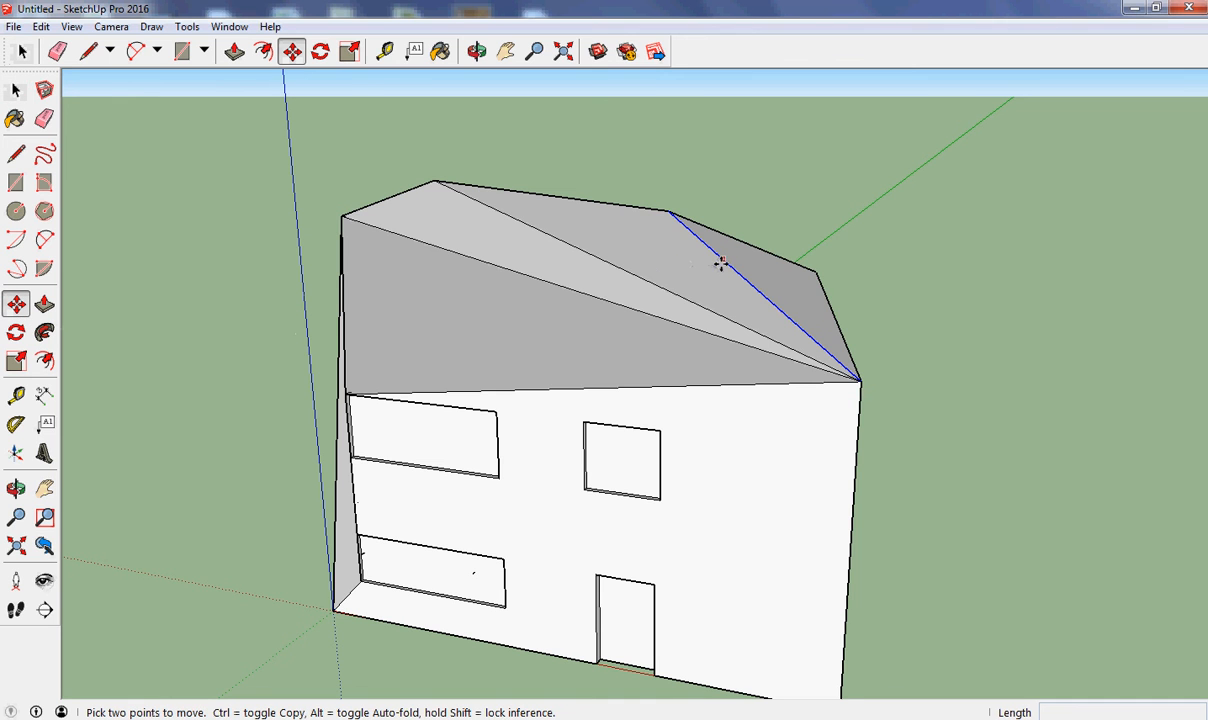
left_click_drag(729, 264, 779, 207)
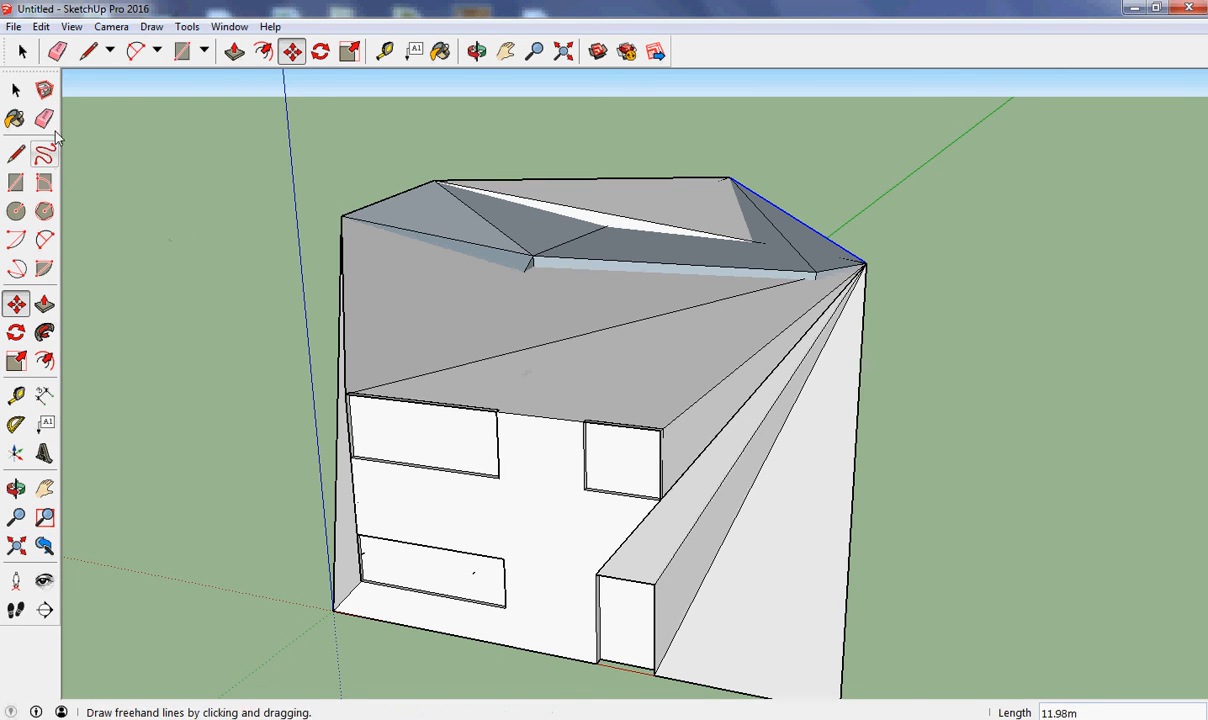
Undo the trial edge moves and the raising of the centre line, back to the flat roof with its centre line
left_click(41, 26)
mouse_move(71, 26)
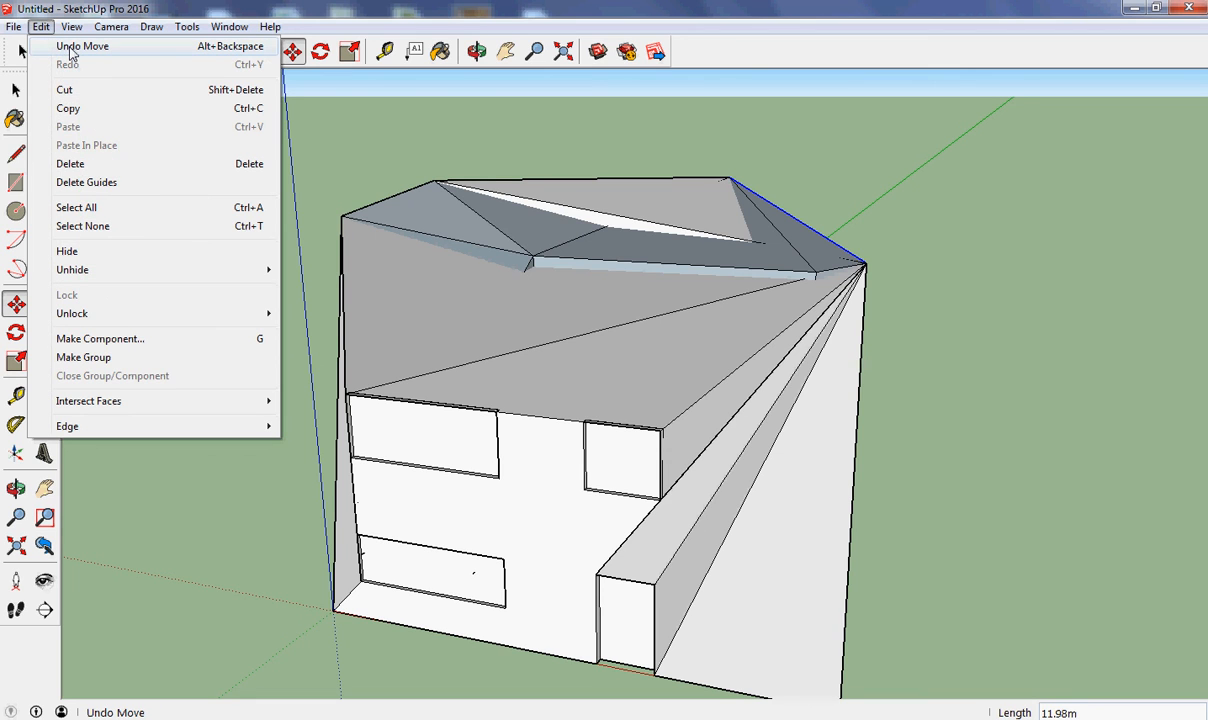
left_click(921, 250)
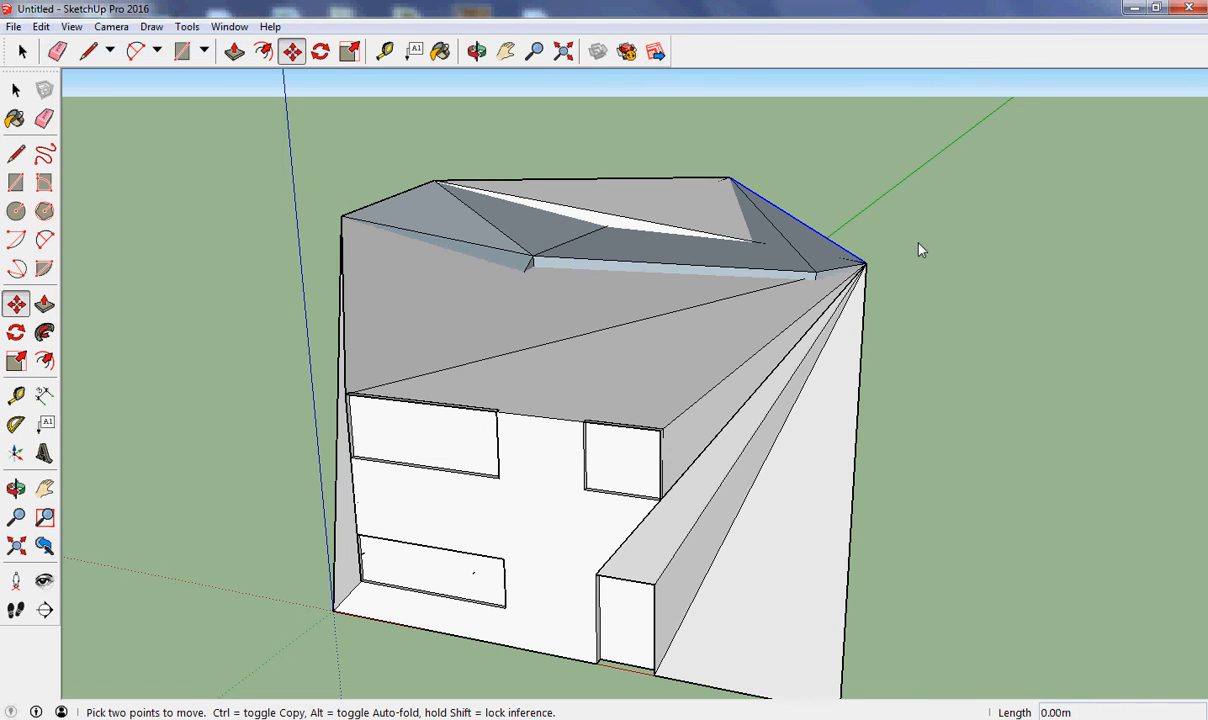
key("ctrl+z")
key("ctrl+z")
key("ctrl+z")
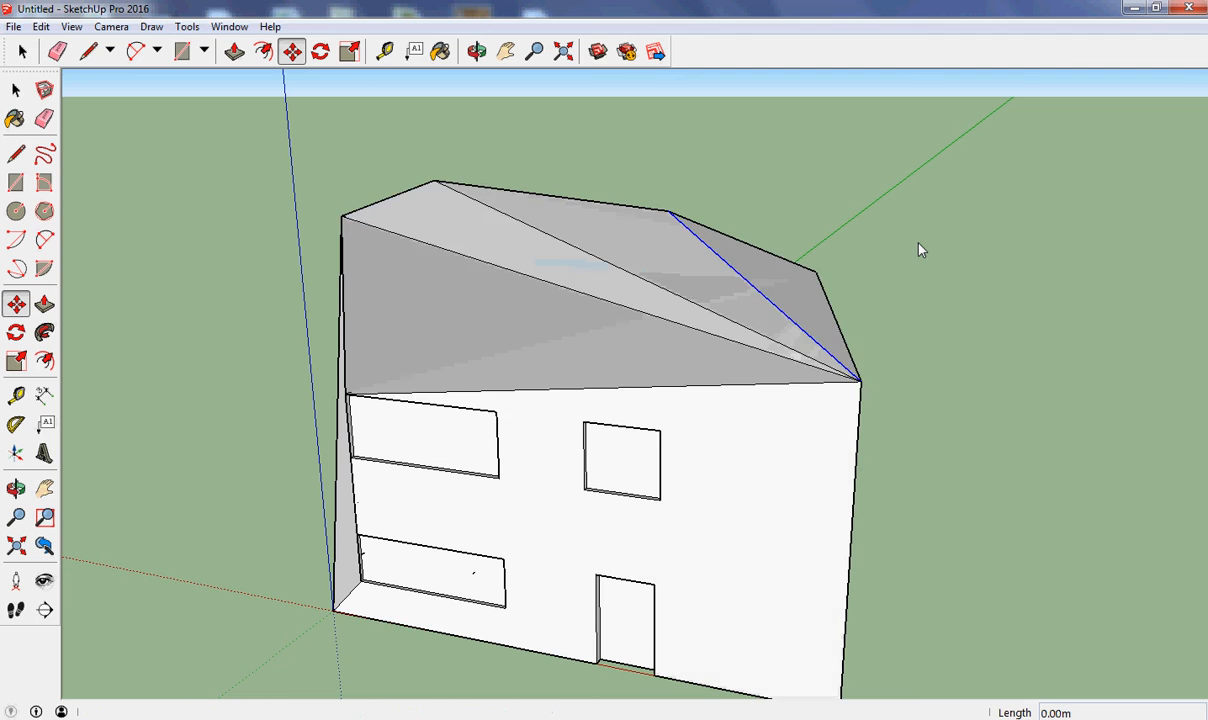
key("ctrl+z")
key("ctrl+z")
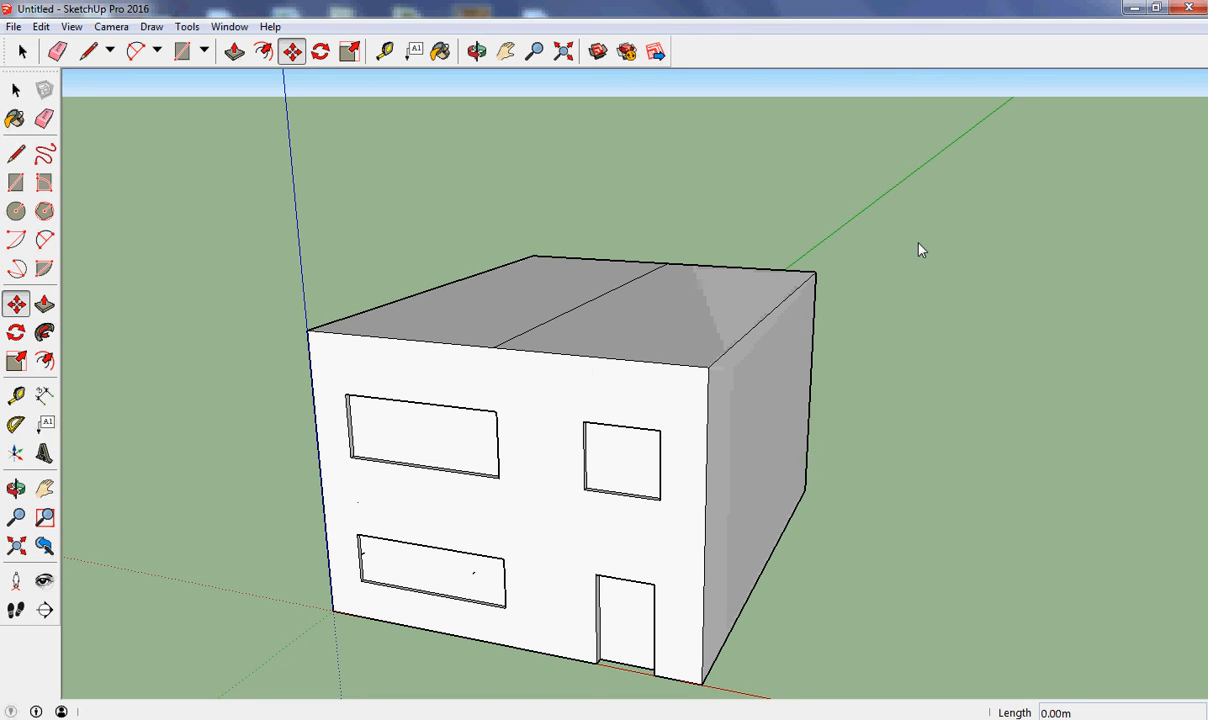
key("ctrl+z")
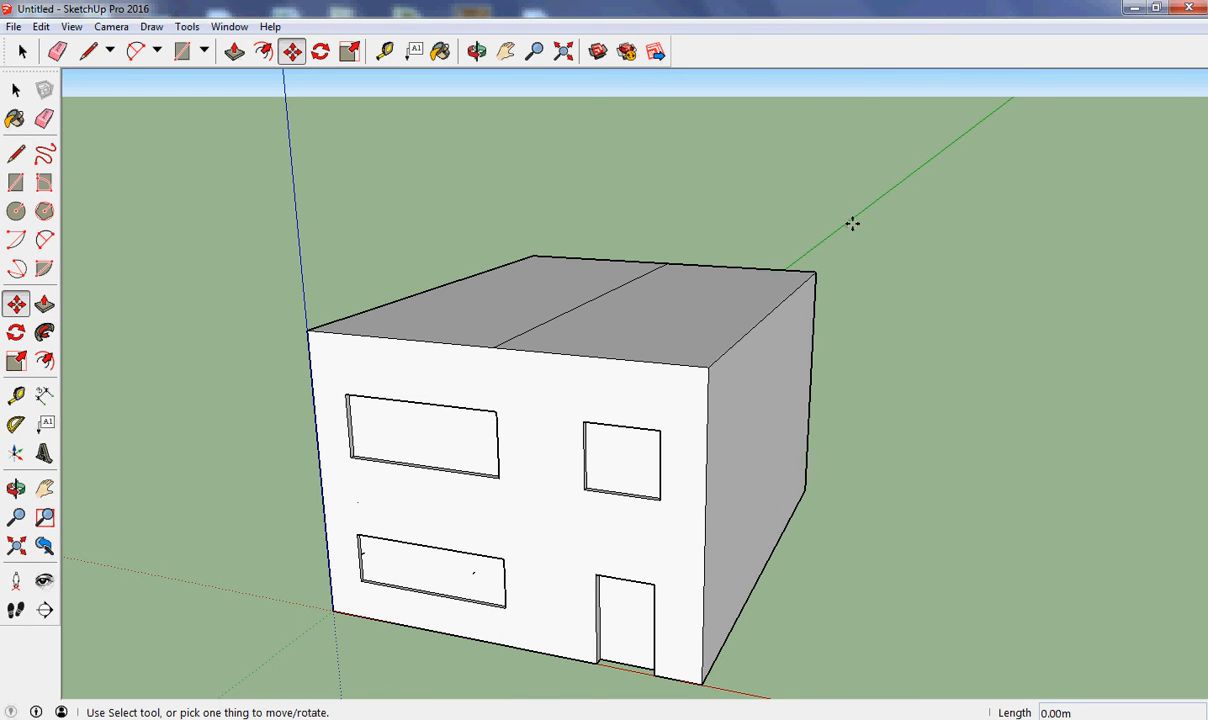
left_click(41, 26)
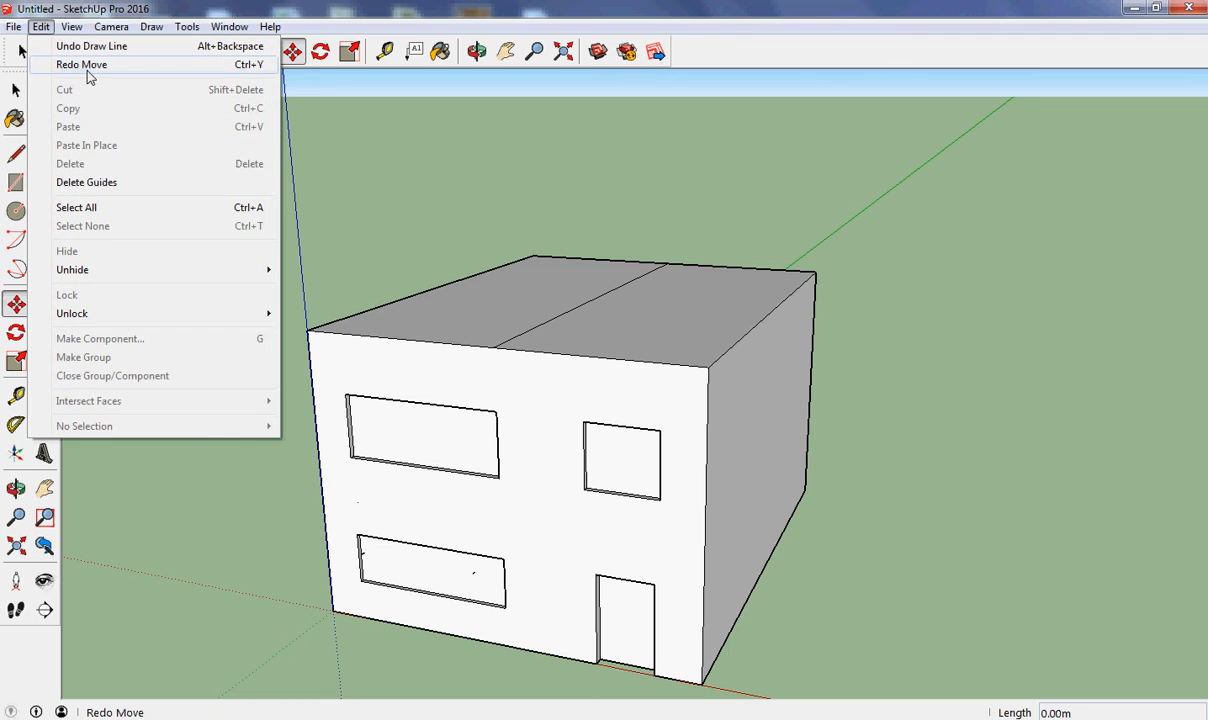
left_click(645, 157)
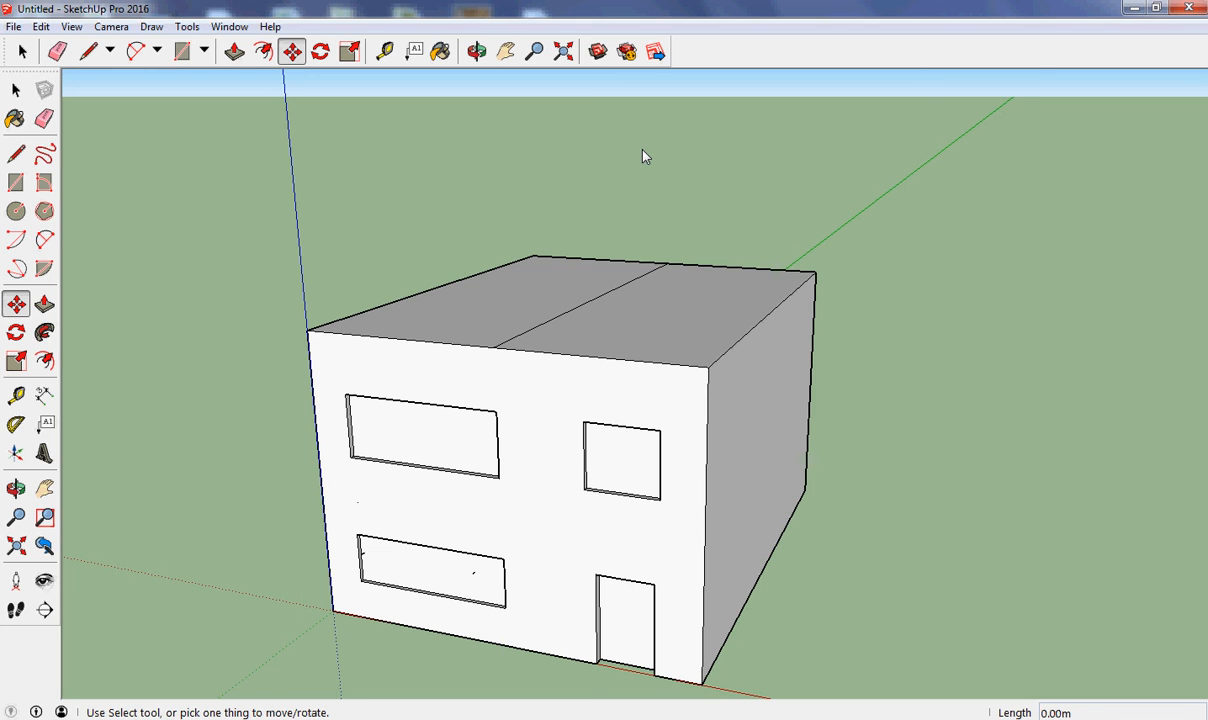
left_click(41, 26)
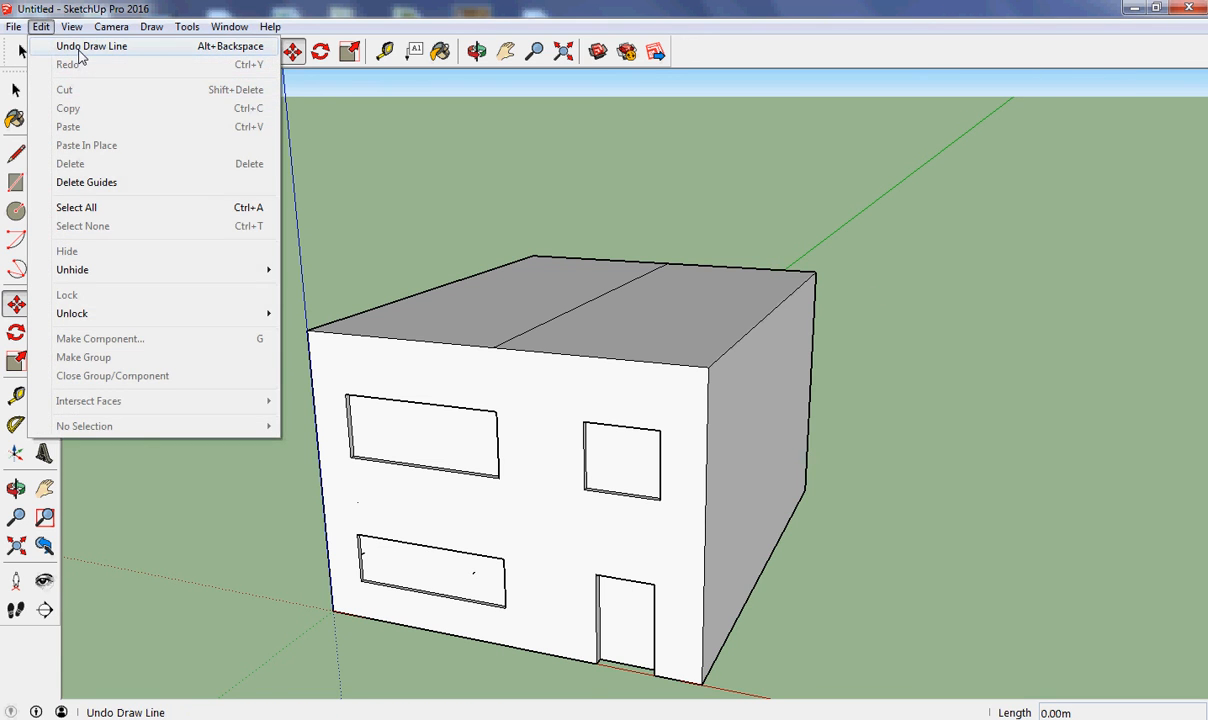
left_click(496, 122)
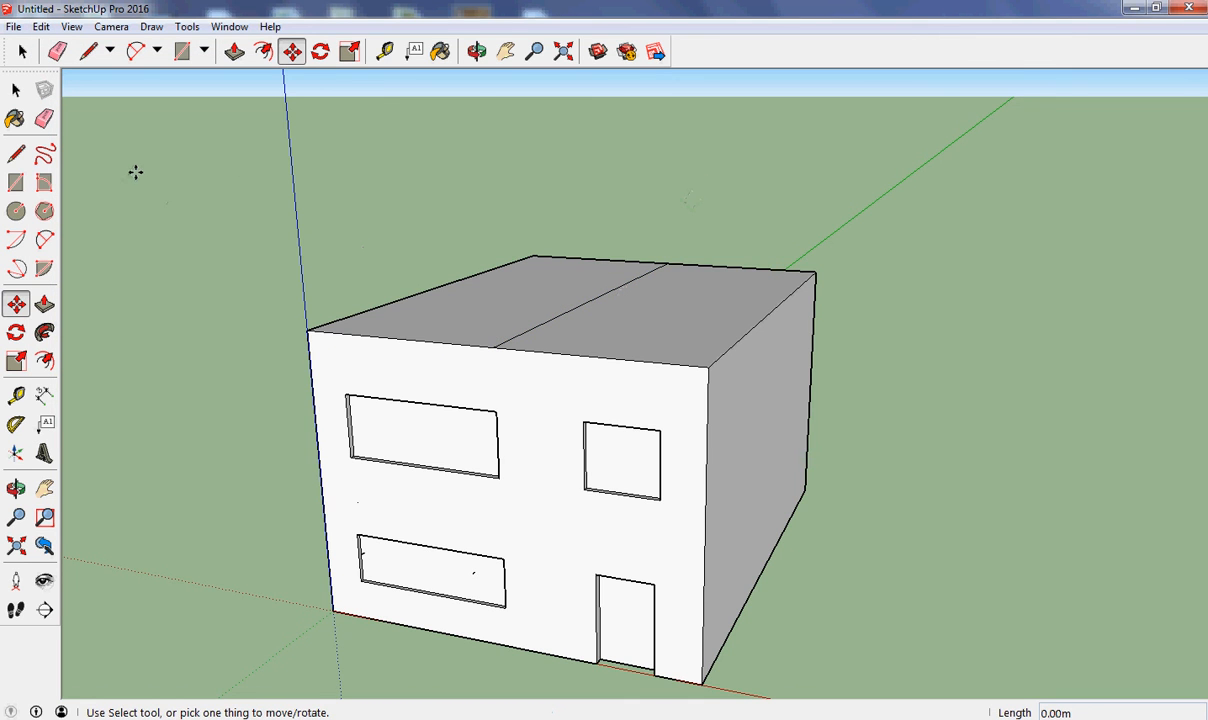
Move the flat roof's centre line up 1.61 m along the blue axis to form a pitched gable roof
left_click(577, 305)
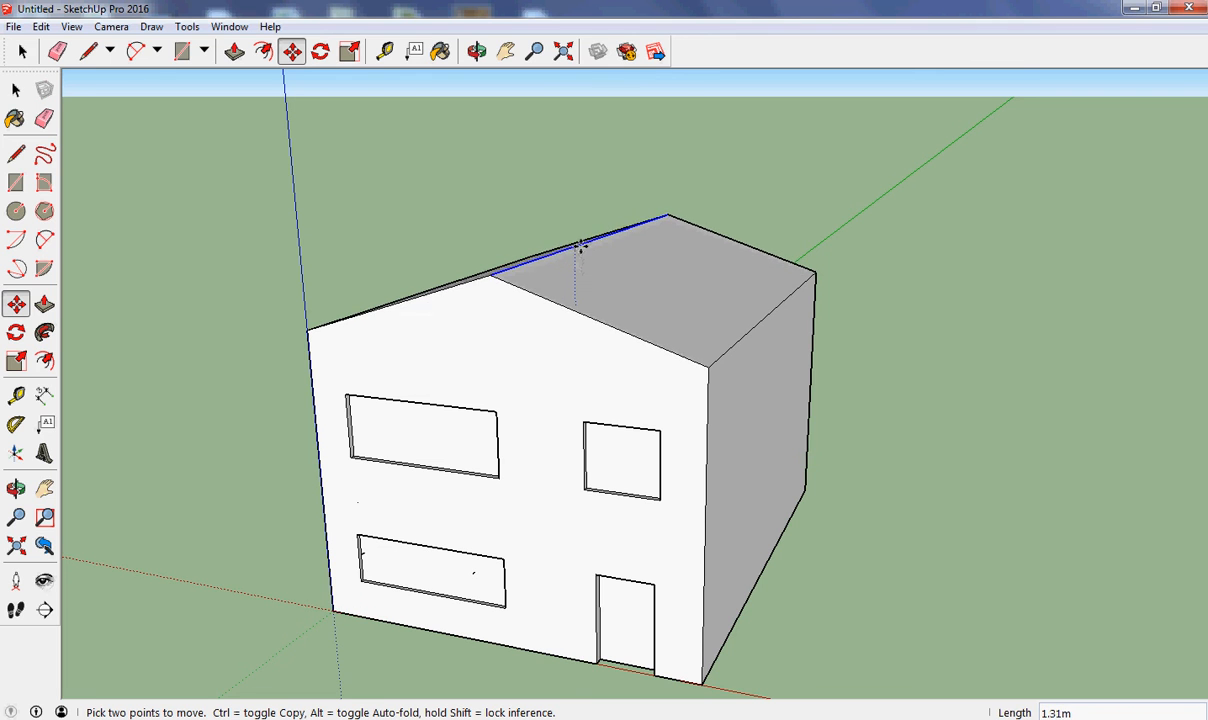
left_click(582, 230)
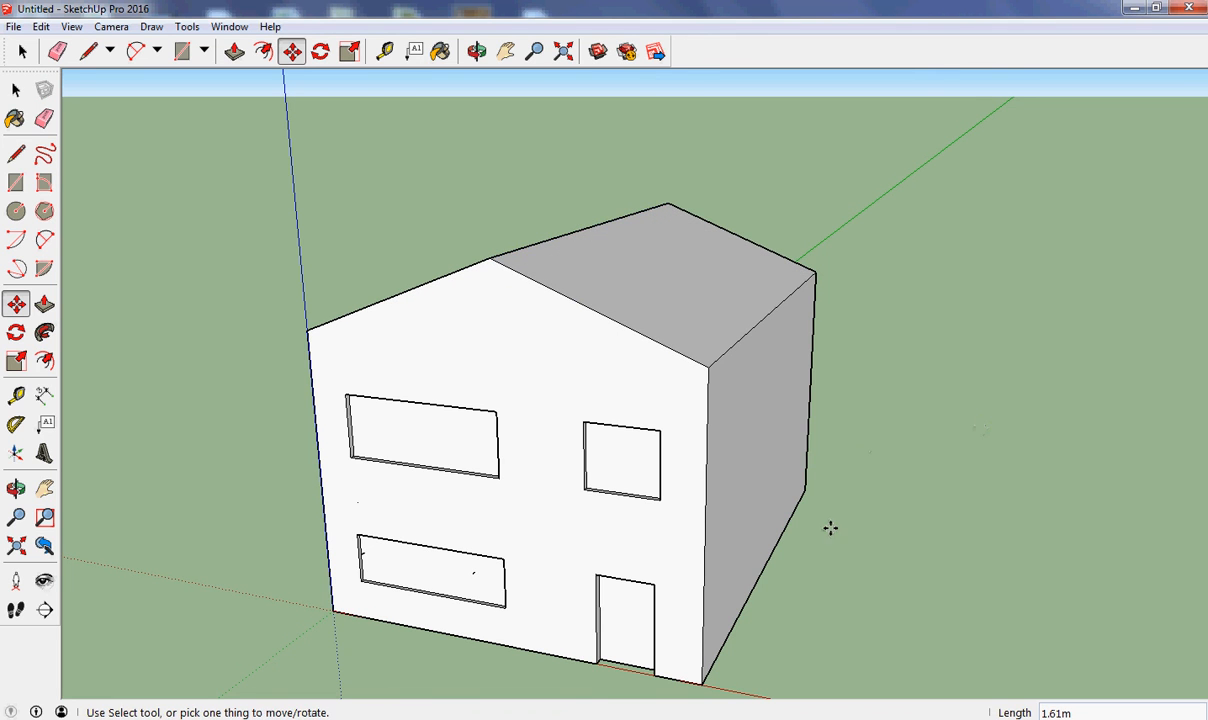